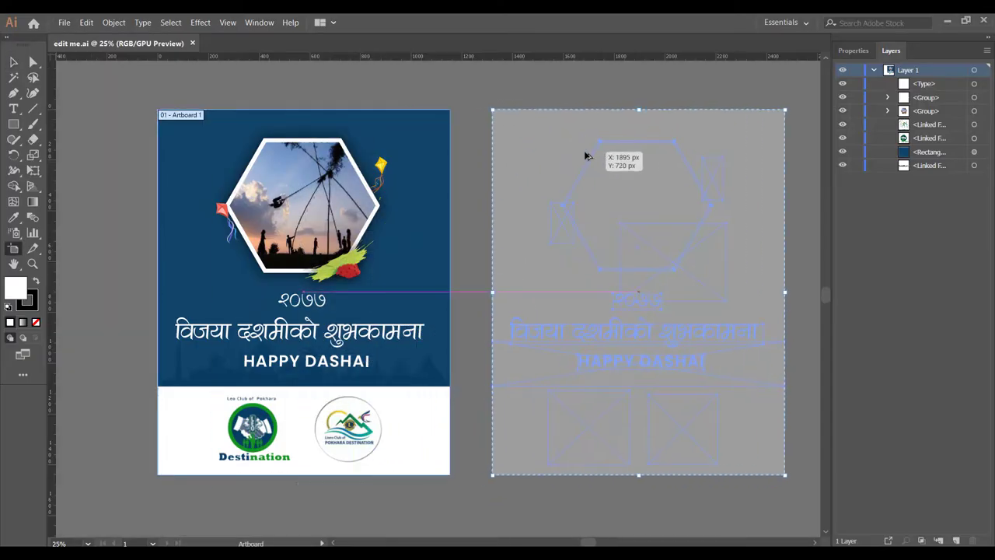
Duplicate the Dashai artboard beside the original and select the copy's hexagon photo group for an image placement
left_click_drag(587, 156, 588, 157)
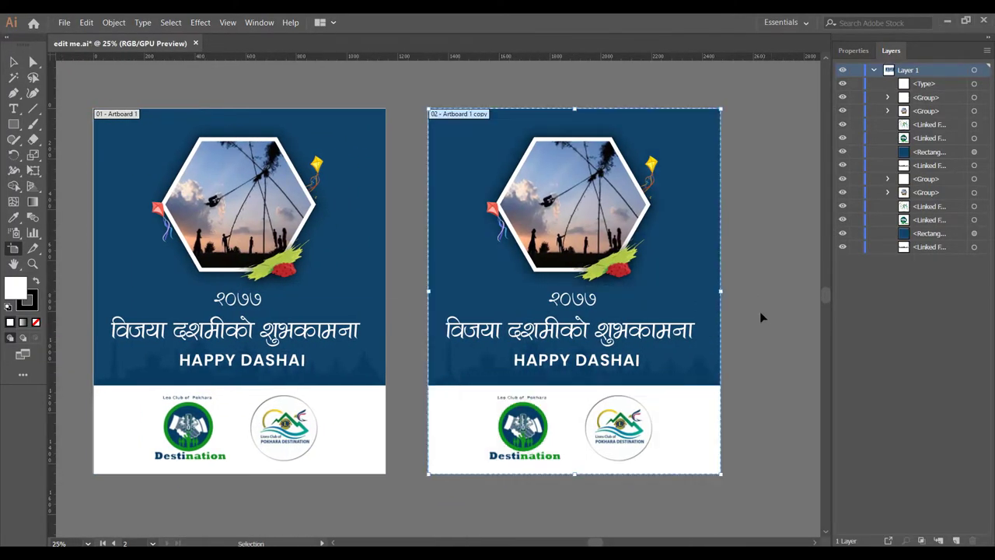
key("v")
left_click(233, 329)
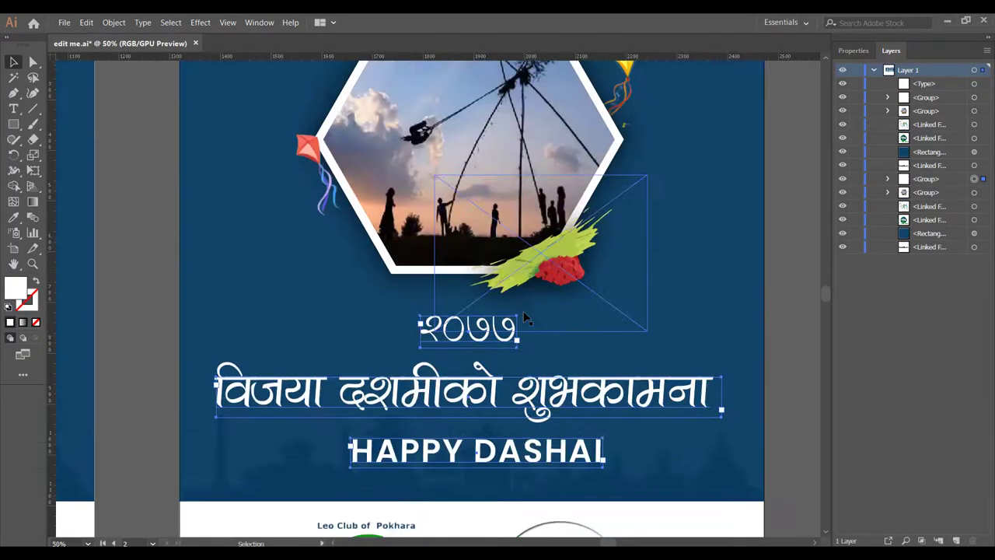
left_click(513, 210)
key("ctrl+shift+p")
Place the crow image beside the artboard and ungroup the hexagon photo group
scroll(450, 212, "down", 3)
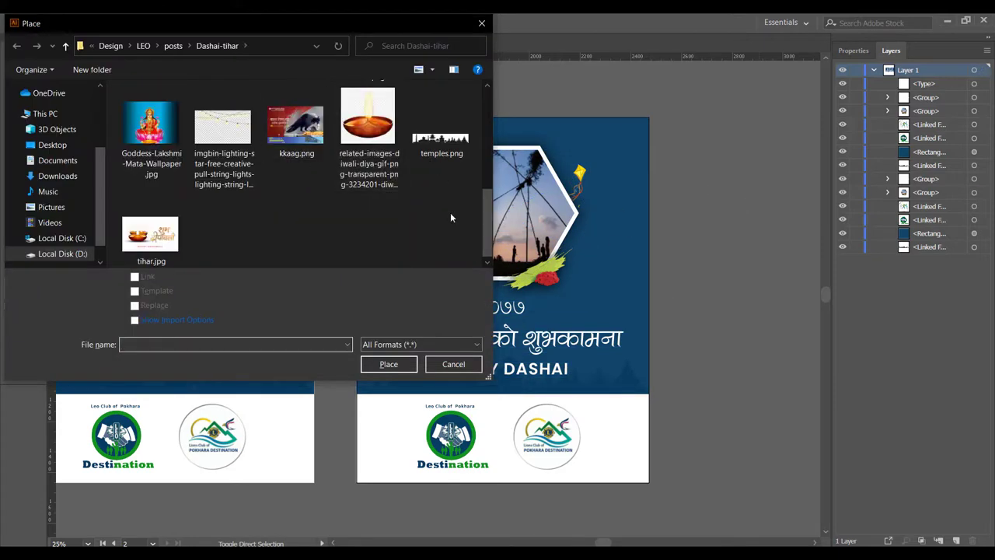
key("Return")
left_click(666, 303)
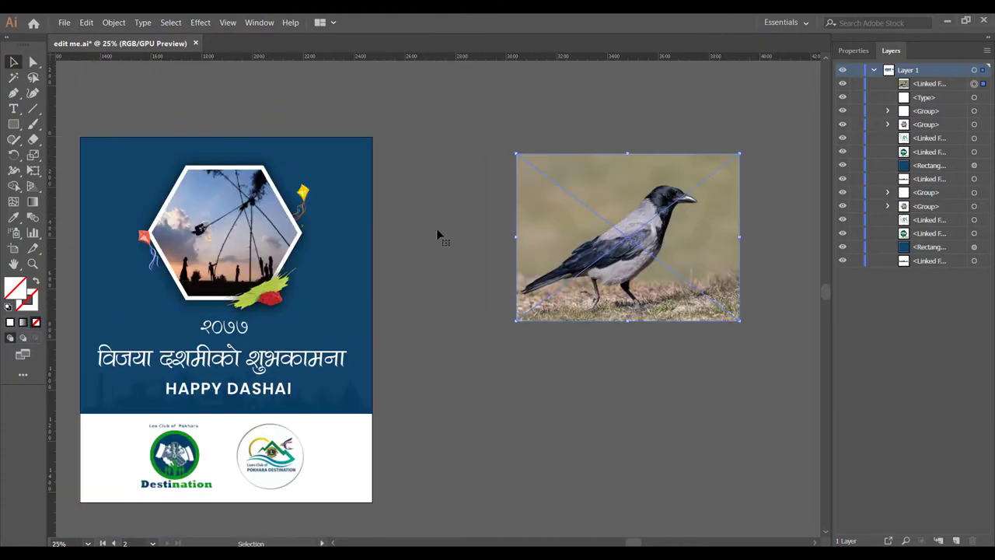
left_click(226, 233)
right_click(241, 212)
left_click(272, 307)
right_click(242, 213)
key("Escape")
Separate the hexagon clip group from its decorations and move it off the artboard
left_click_drag(282, 317, 637, 489)
key("ctrl+z")
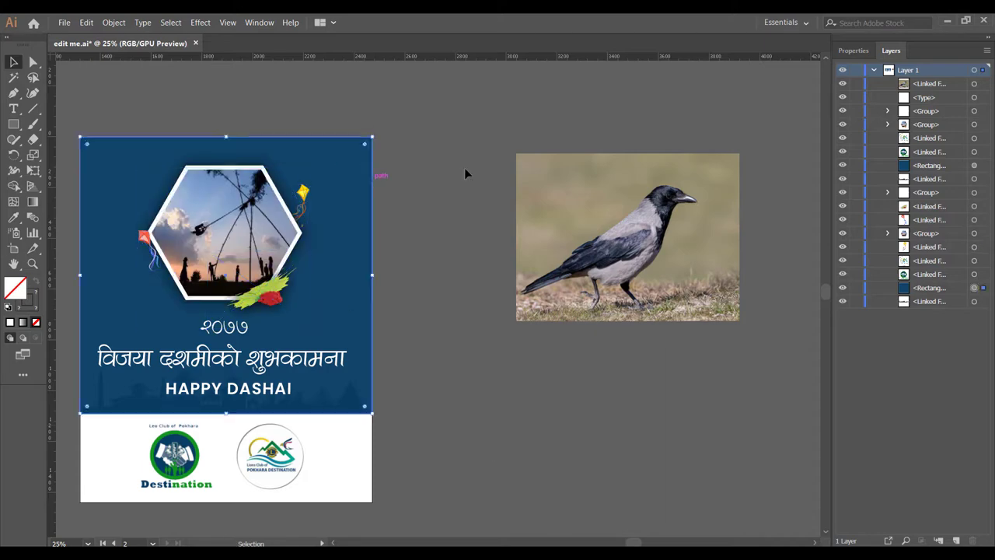
left_click_drag(210, 233, 536, 406)
left_click(493, 274)
key("ctrl+z")
right_click(362, 238)
left_click(400, 257)
right_click(395, 238)
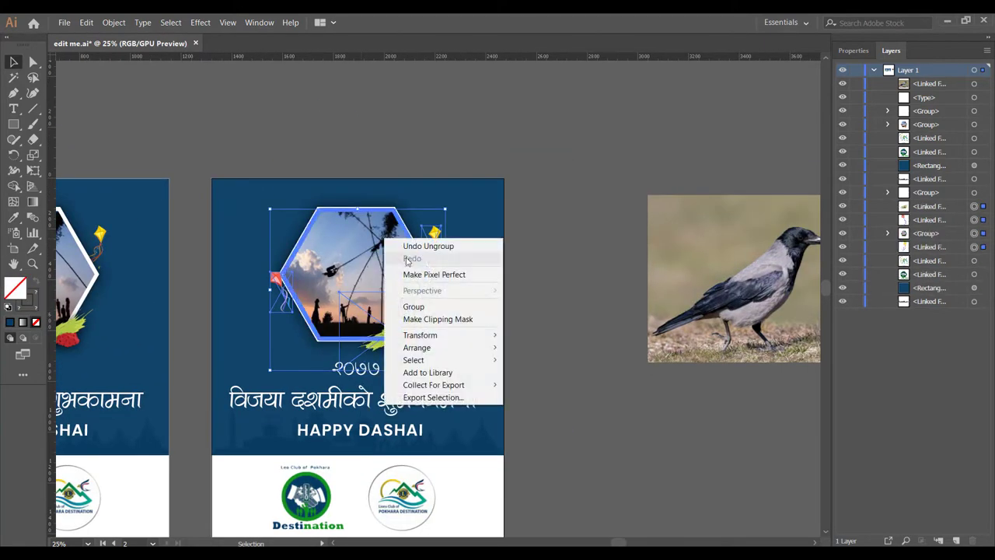
key("Escape")
right_click(390, 233)
left_click(424, 328)
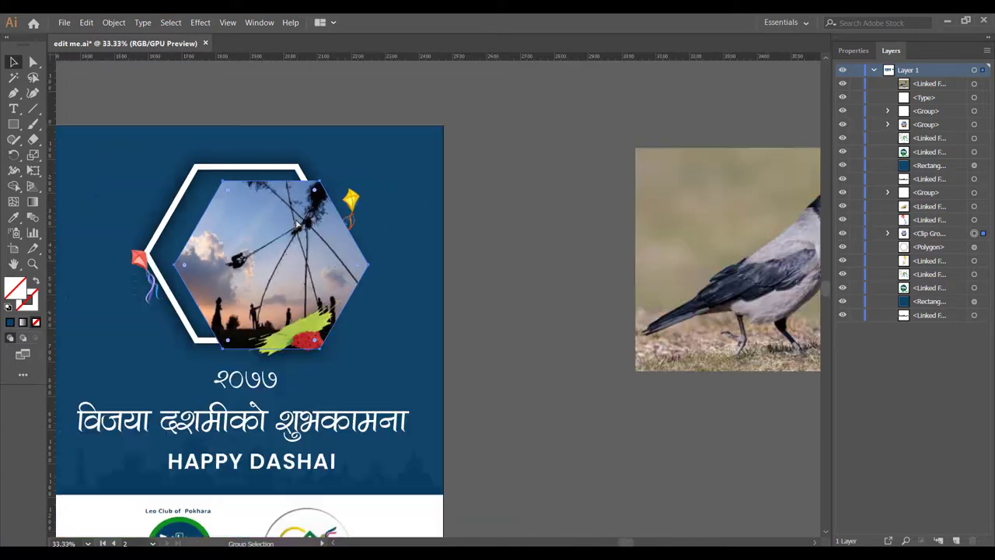
left_click_drag(297, 223, 388, 329)
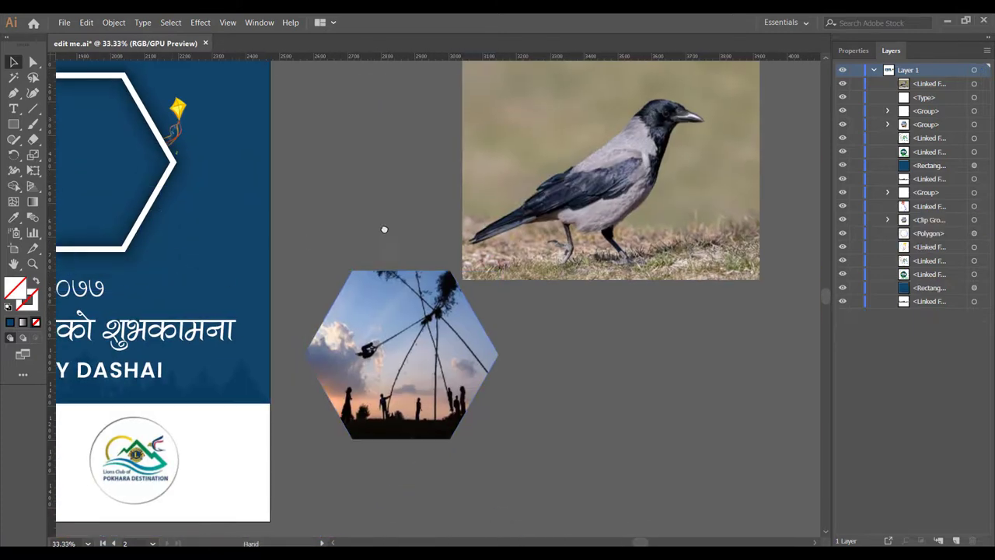
Move the crow image under the hexagon photo and bring the hexagon to the front
scroll(385, 226, "right", 3)
left_click(617, 237)
left_click_drag(616, 238, 515, 439)
left_click(269, 354)
key("ctrl+shift+bracketright")
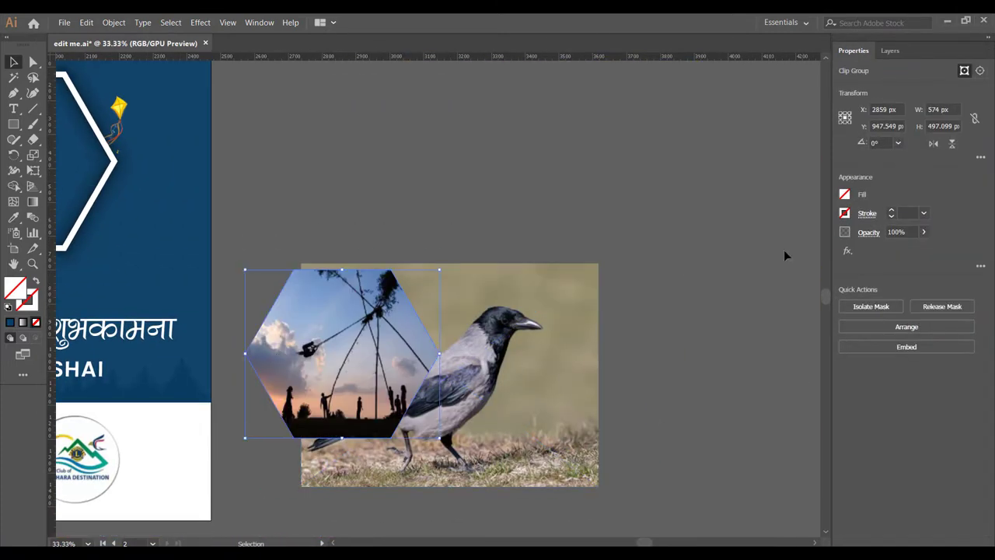
left_click(886, 401)
left_click(844, 195)
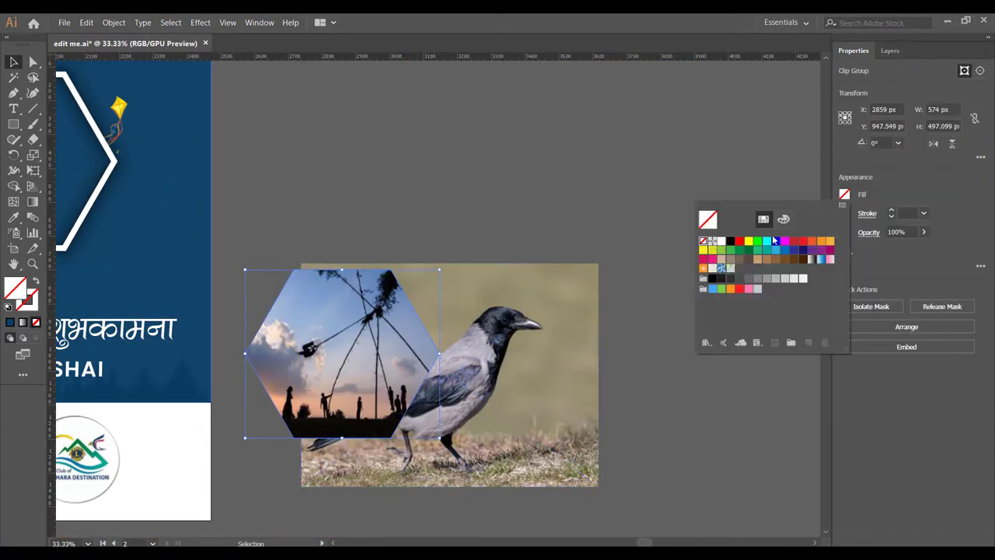
key("Escape")
Release and delete the sunset photo, then clip the crow image into the hexagon
right_click(390, 348)
left_click(435, 442)
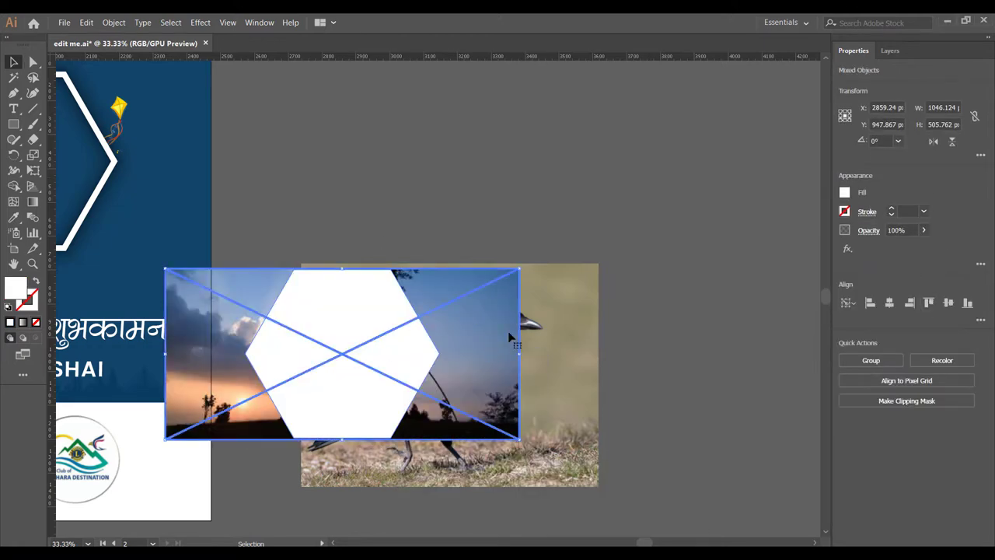
key("ctrl+shift+a")
left_click(477, 339)
key("Delete")
left_click_drag(513, 326, 374, 299)
key("ctrl+7")
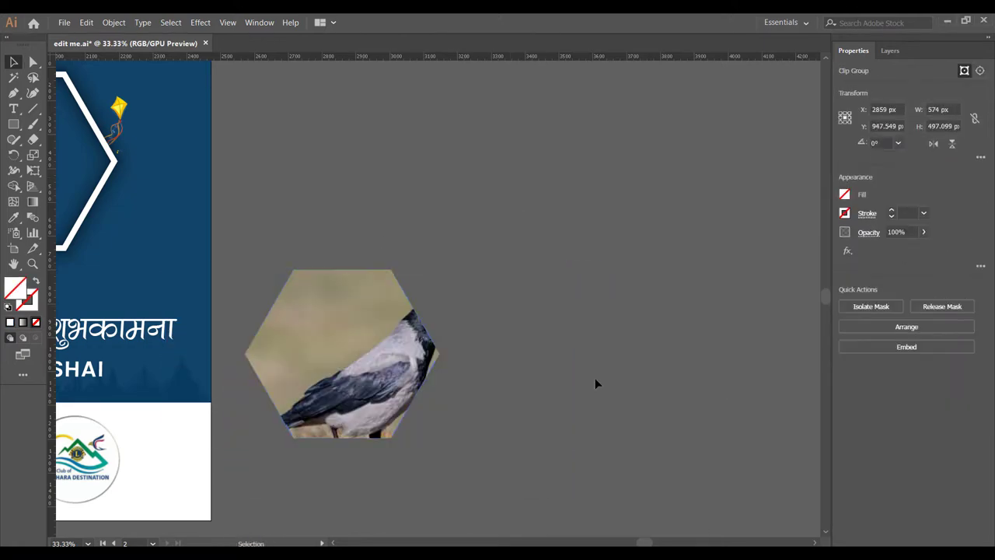
Resize and reposition the crow inside the hexagon, then drop it into the white frame
mouse_move(555, 314)
left_mouse_down()
mouse_move(463, 305)
mouse_move(509, 328)
left_mouse_up()
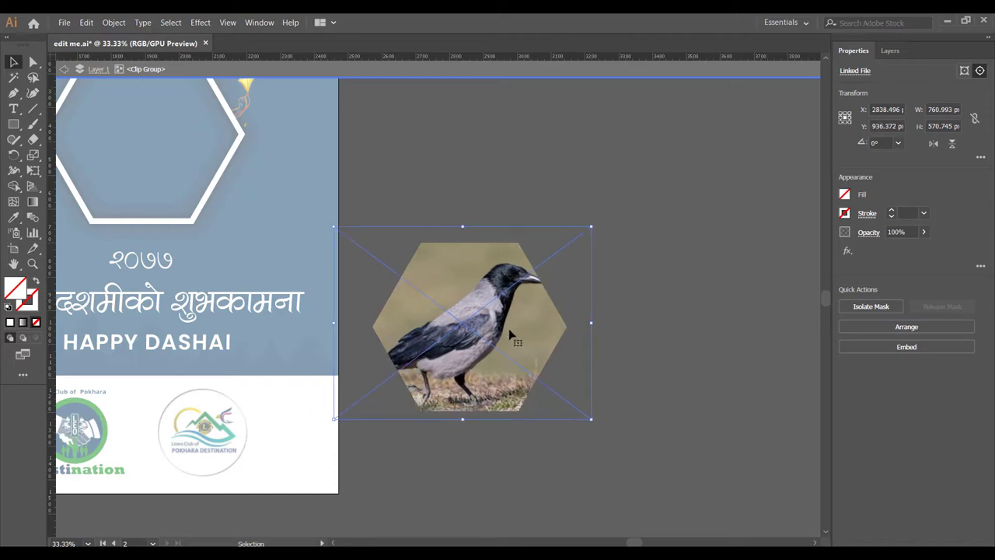
left_click_drag(577, 248, 579, 242)
left_click_drag(540, 318, 551, 315)
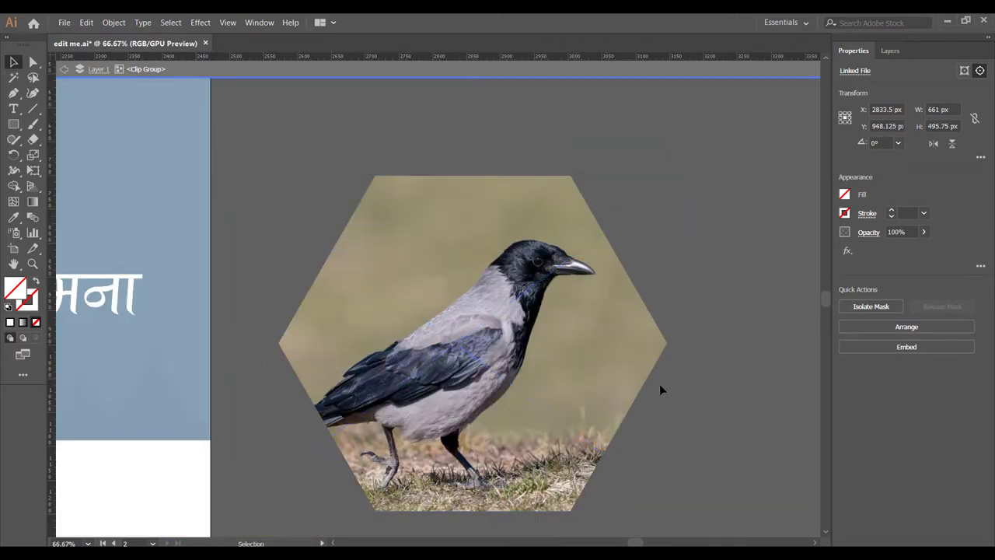
key("Escape")
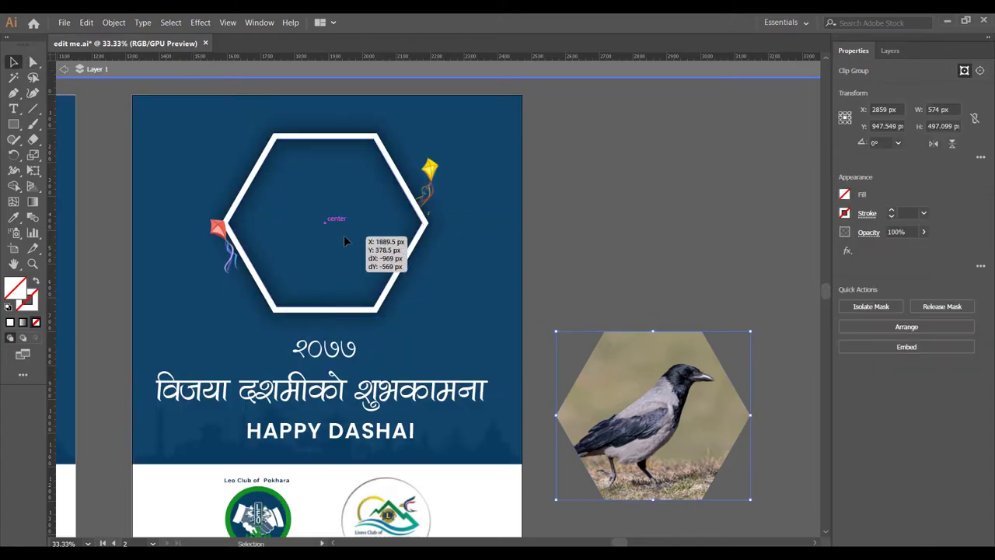
left_click_drag(344, 241, 345, 241)
scroll(336, 211, "up", 4)
scroll(368, 251, "down", 3)
scroll(369, 251, "down", 3)
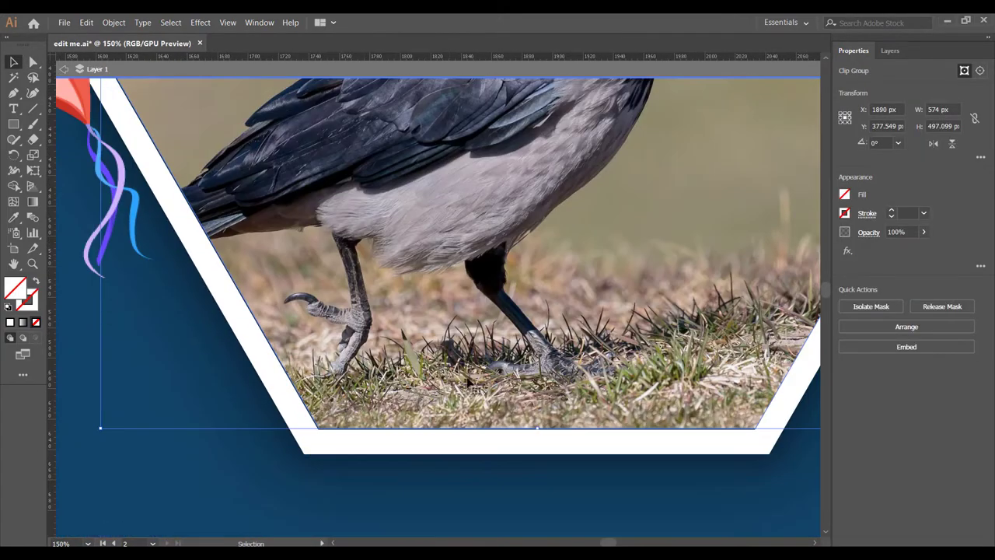
scroll(537, 427, "up", 2)
scroll(529, 427, "down", 4)
scroll(389, 262, "up", 3)
scroll(515, 326, "down", 5)
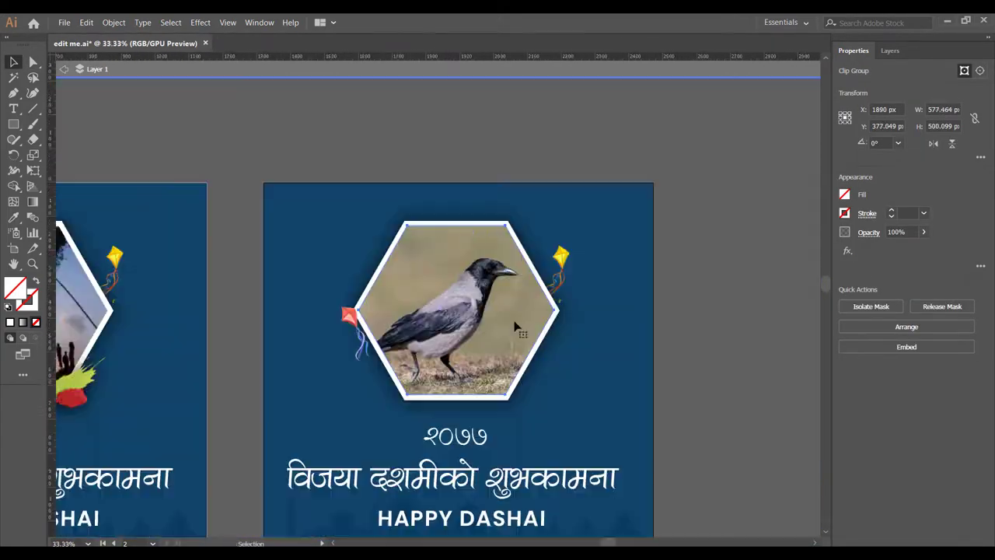
scroll(516, 327, "down", 3)
Retype the Devanagari headline as काग तिहारको शुभकामना
scroll(482, 342, "left", 2)
double_click(472, 344)
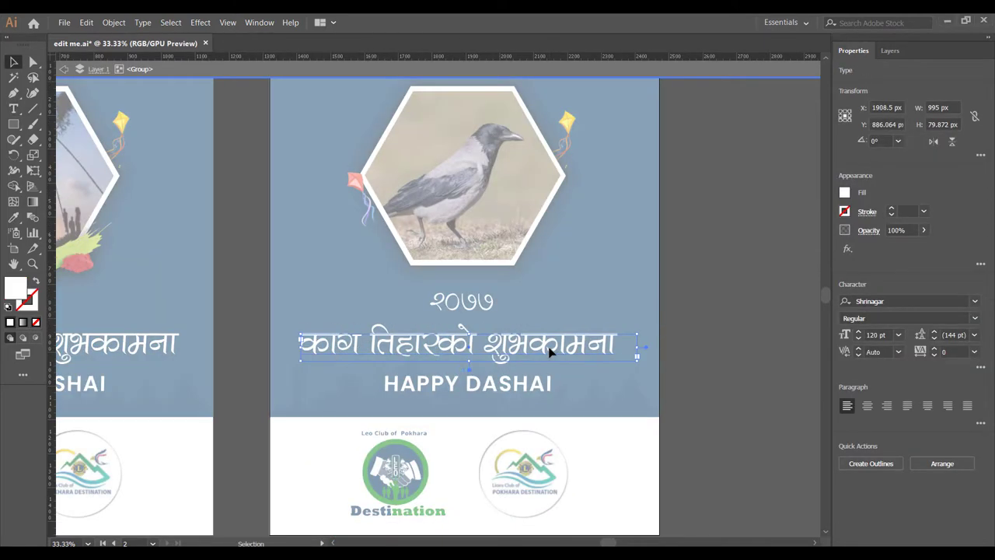
double_click(182, 124)
scroll(96, 330, "down", 1)
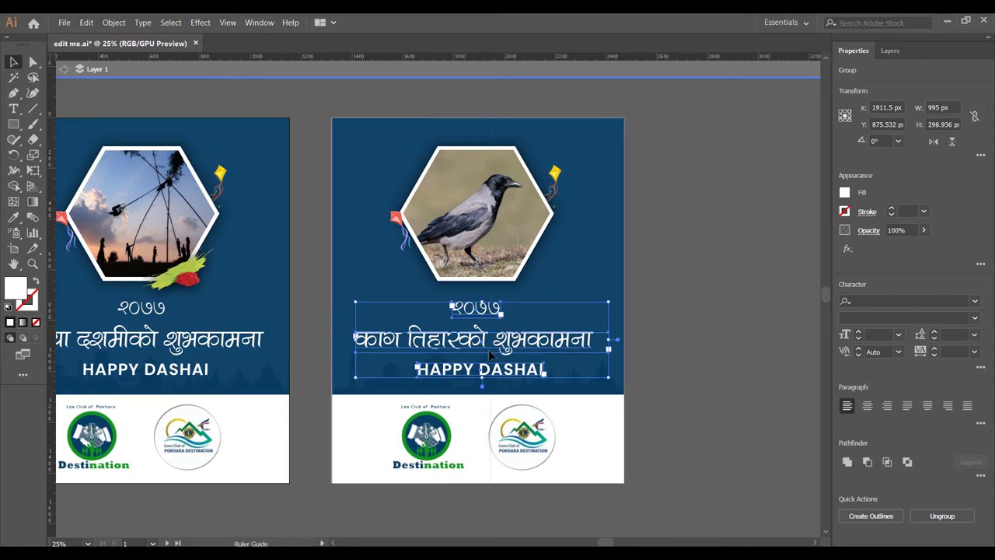
scroll(482, 335, "up", 1)
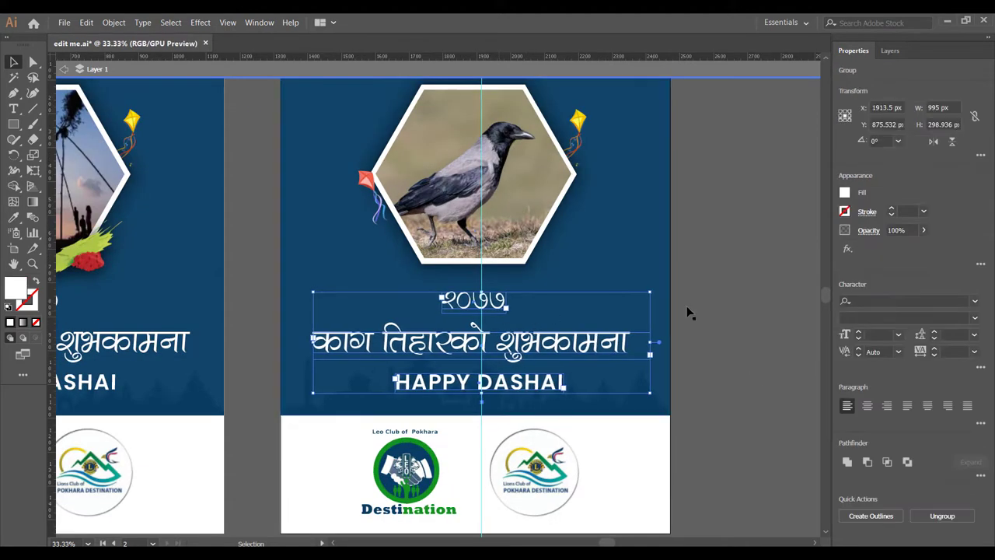
Change the HAPPY DASHAI line to HAPPY TIHAR and view both posts
double_click(496, 381)
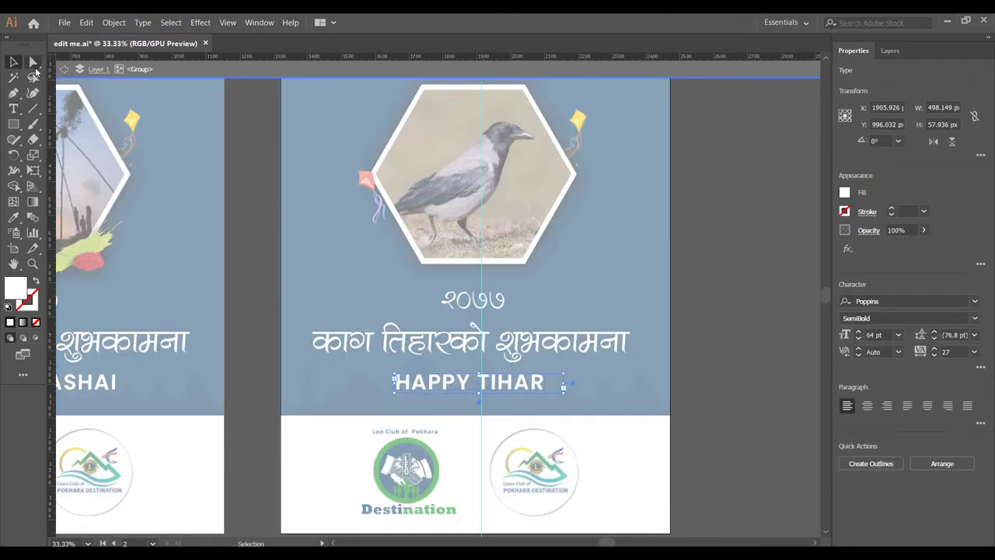
double_click(718, 212)
scroll(717, 211, "down", 1)
left_click_drag(571, 197, 537, 266)
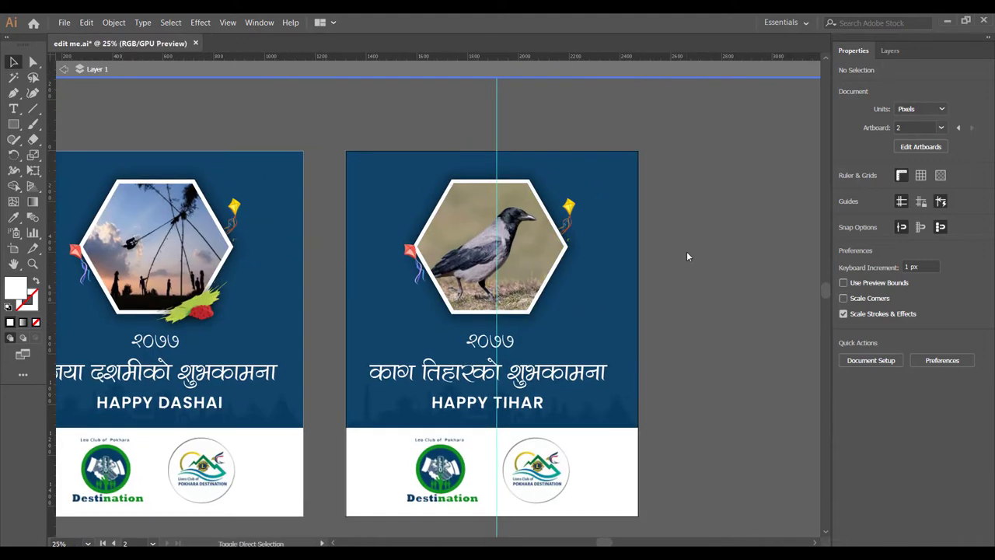
key("ctrl+shift+p")
scroll(296, 171, "down", 1)
Place the fireworks image onto the Tihar post
scroll(295, 172, "down", 1)
scroll(295, 171, "up", 1)
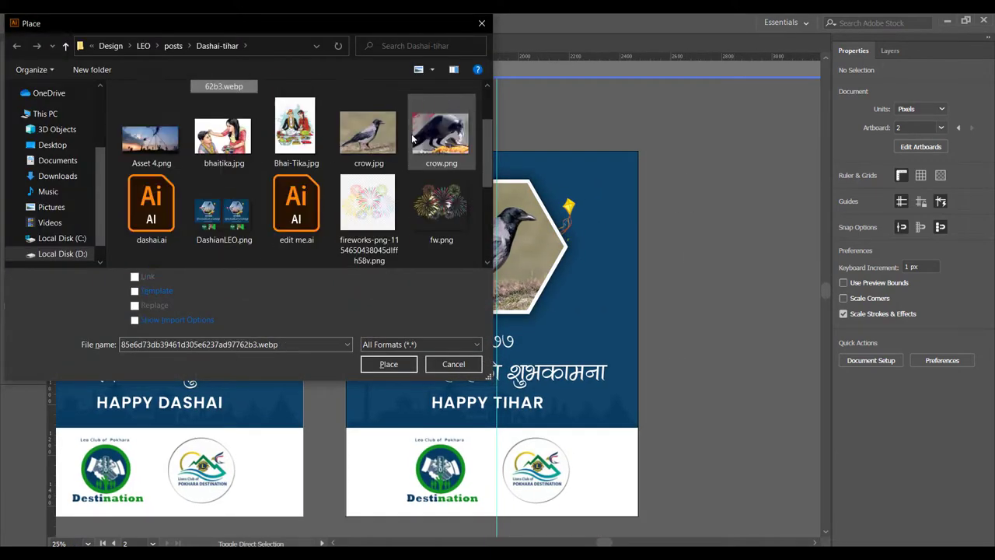
scroll(413, 138, "down", 2)
scroll(296, 171, "up", 1)
double_click(367, 167)
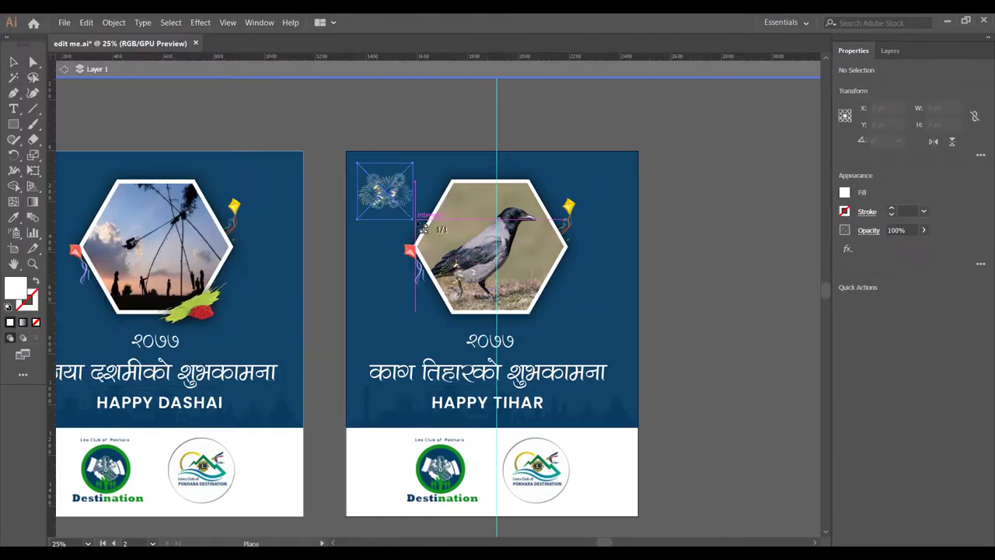
scroll(575, 175, "up", 2)
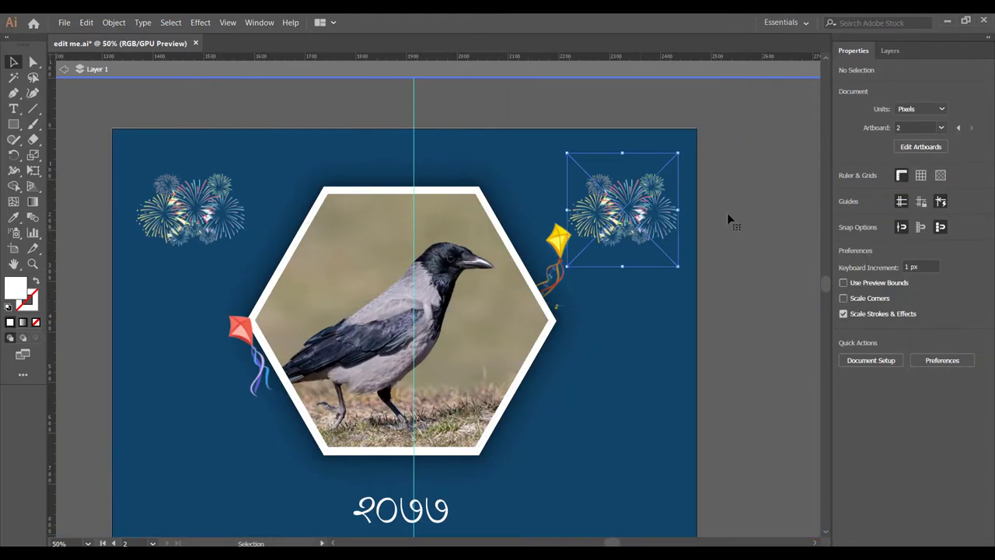
Give the lower logo-band rectangle a solid white fill with no stroke
left_click(563, 243)
left_click(753, 278)
key("ctrl+minus")
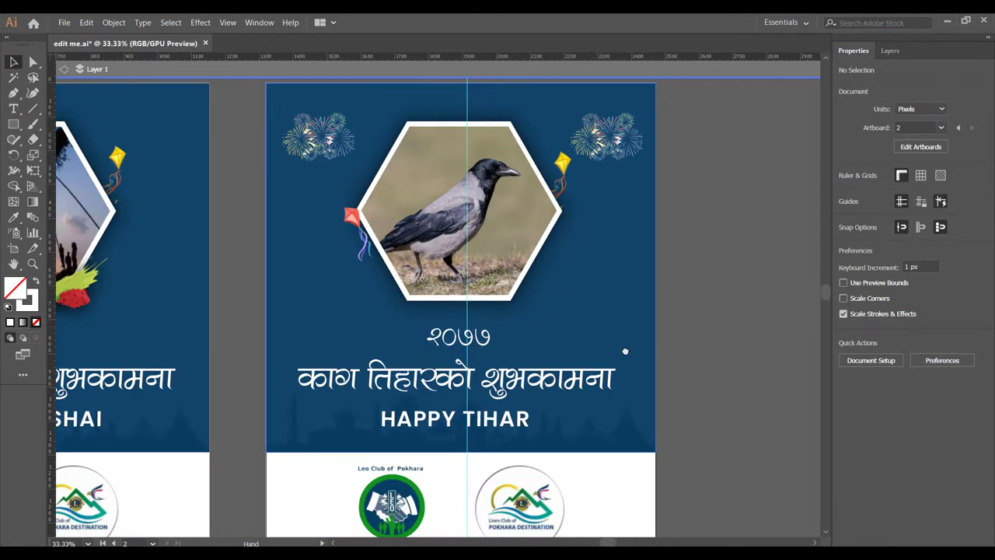
scroll(744, 338, "down", 2)
scroll(744, 337, "down", 1)
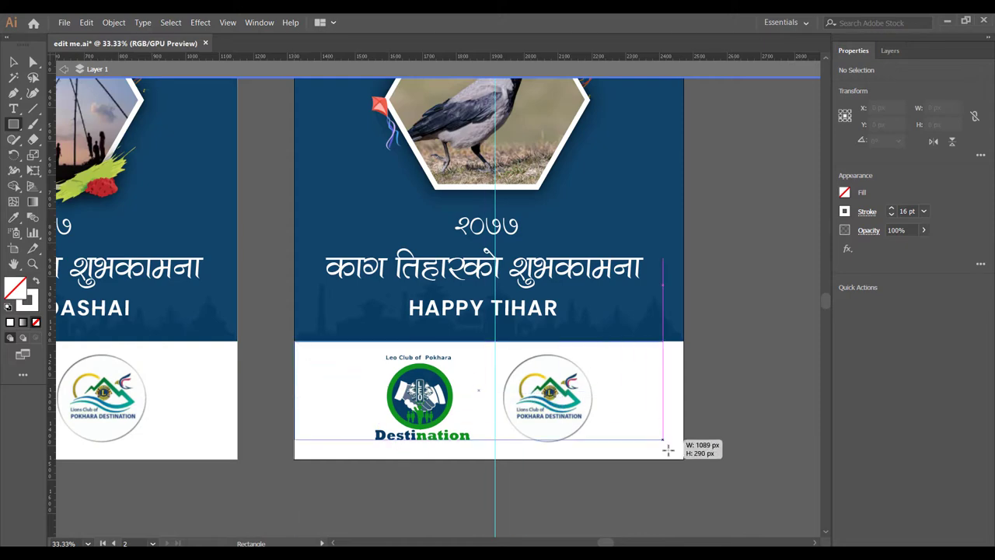
left_click(846, 211)
left_click(707, 258)
left_click(845, 192)
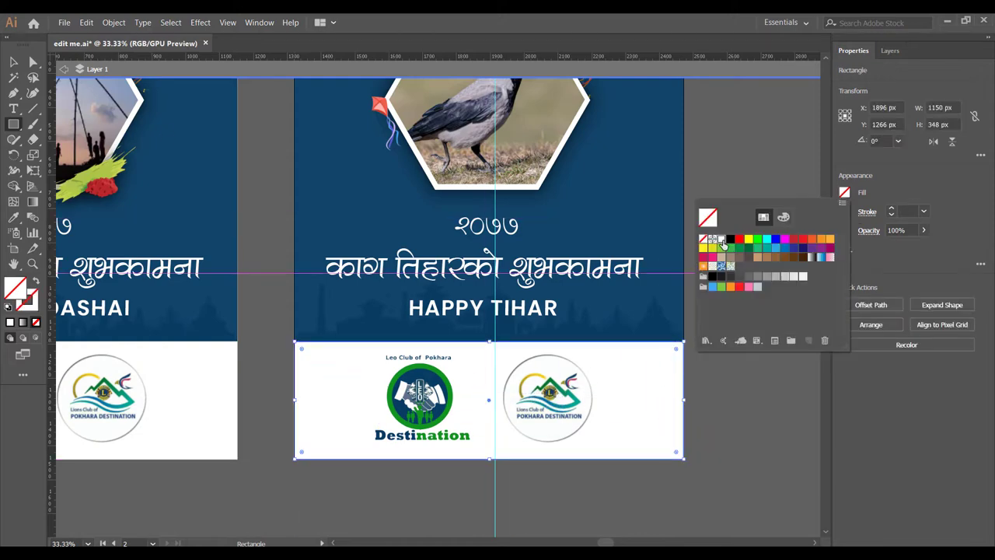
left_click(731, 231)
Select all and duplicate the crow post's artboard four times in a row to the right
left_click(736, 390)
key("ctrl+minus")
key("ctrl+minus")
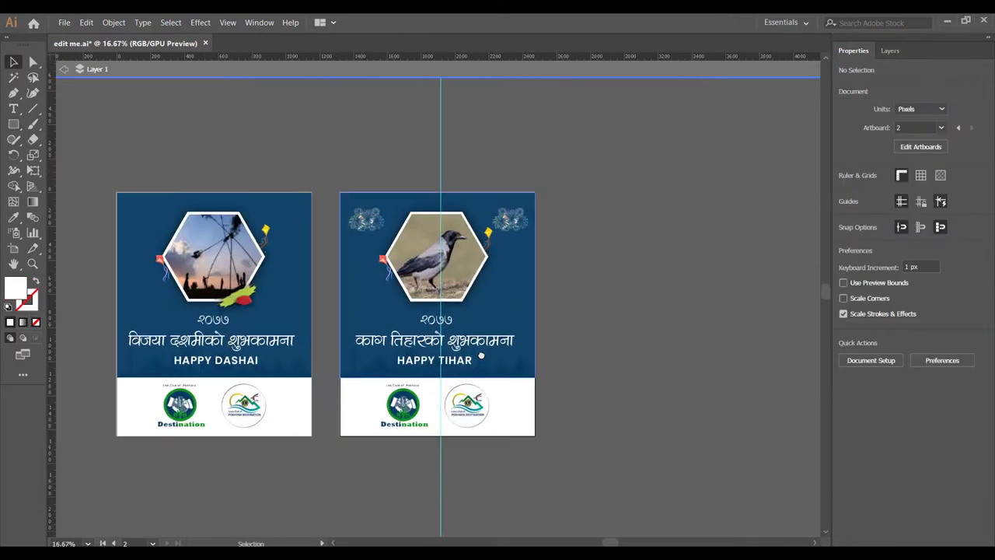
key("ctrl+plus")
key("ctrl+a")
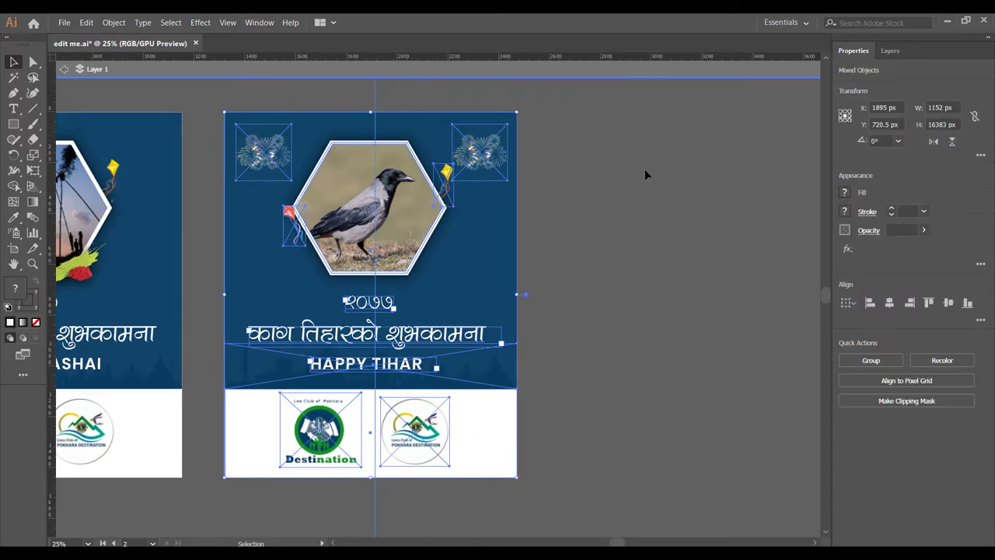
key("shift+o")
left_click_drag(331, 136, 666, 137)
key("ctrl+minus")
left_click_drag(408, 188, 632, 188)
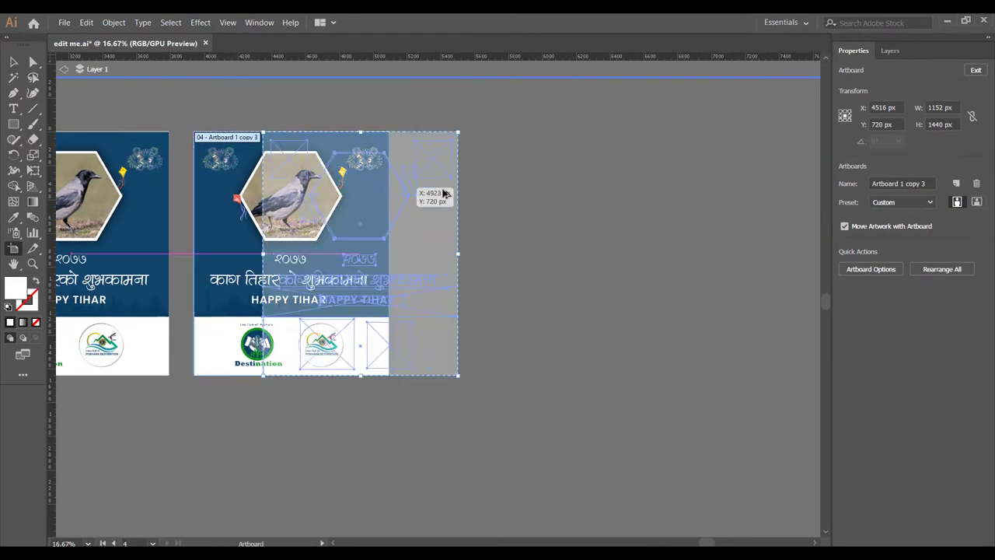
mouse_move(444, 194)
left_mouse_down()
mouse_move(551, 189)
mouse_move(299, 220)
mouse_move(529, 215)
left_mouse_up()
left_click_drag(697, 298, 453, 305)
Release the crow from the third post's hexagon, fill the hexagon white, and delete the crow
key("v")
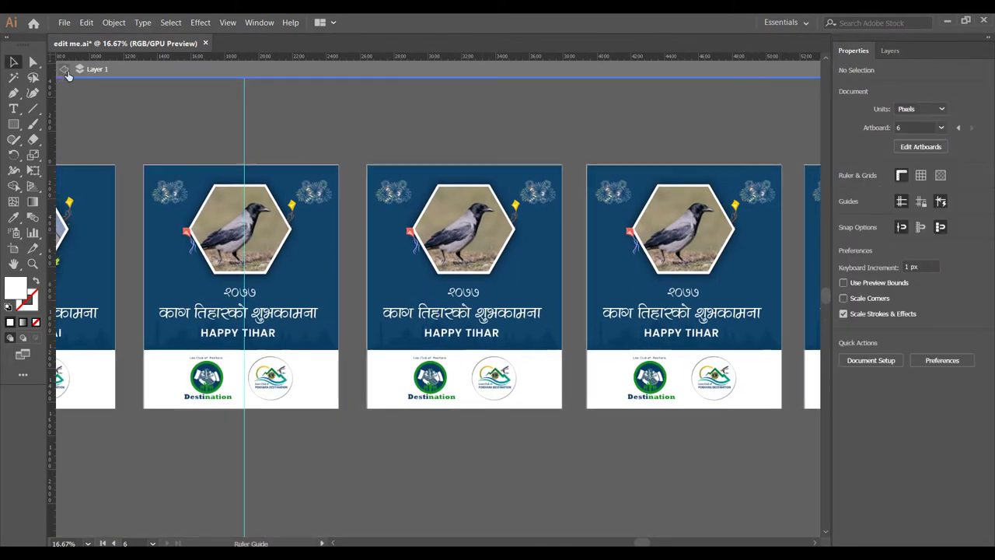
left_click(492, 245)
left_click_drag(362, 494, 350, 400)
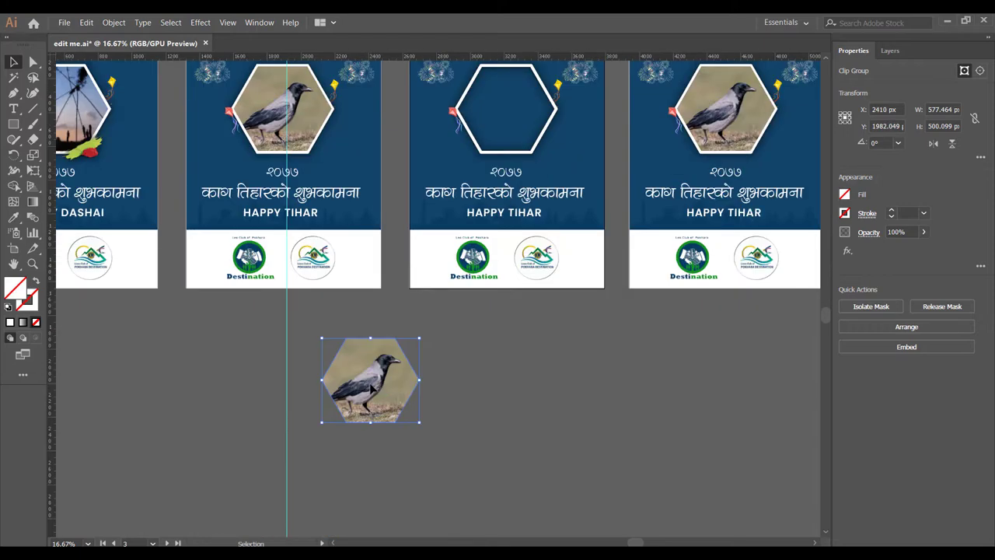
key("ctrl+alt+7")
left_click_drag(342, 354, 603, 386)
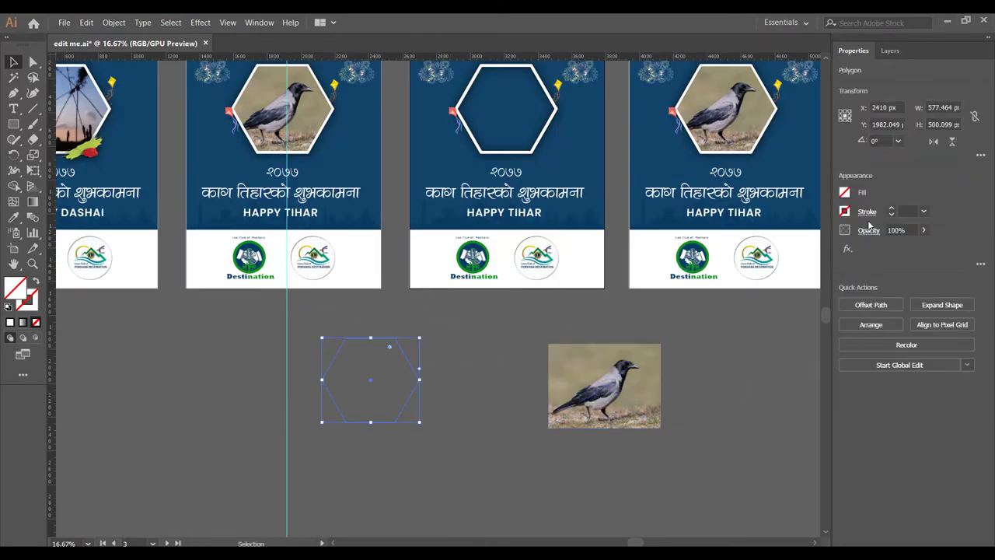
left_click(844, 193)
left_click(729, 224)
left_click(604, 386)
scroll(467, 350, "up", 1)
key("Delete")
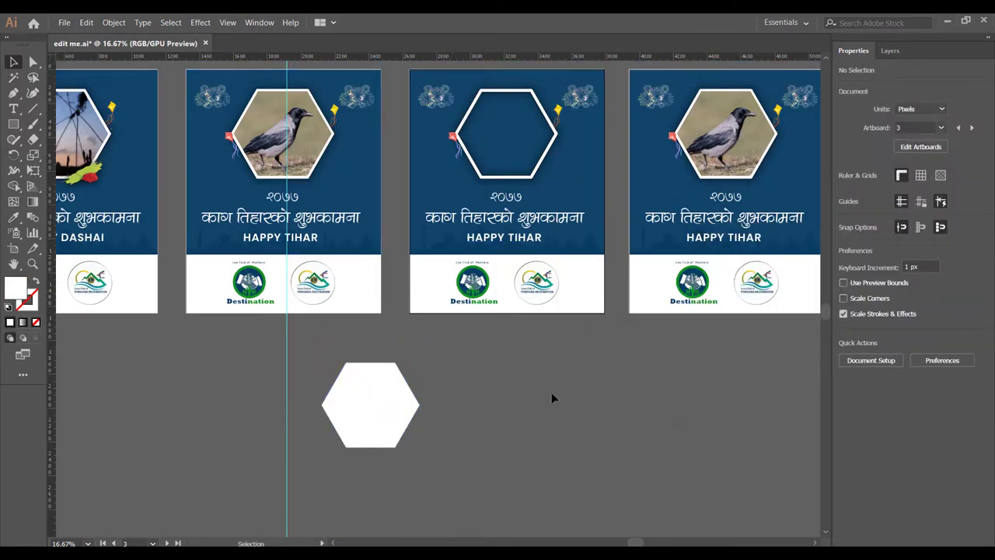
Place the Lakshmi image and clip it inside the white hexagon
key("ctrl+shift+p")
scroll(457, 168, "down", 3)
scroll(457, 169, "down", 3)
double_click(155, 89)
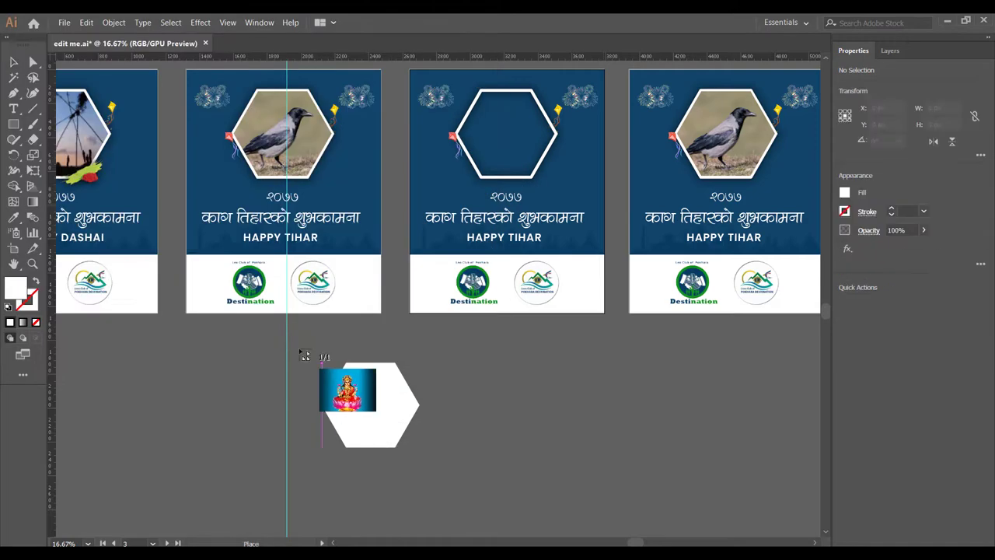
left_click(305, 356)
scroll(386, 476, "up", 2)
left_click(329, 334)
key("ctrl+shift+bracketright")
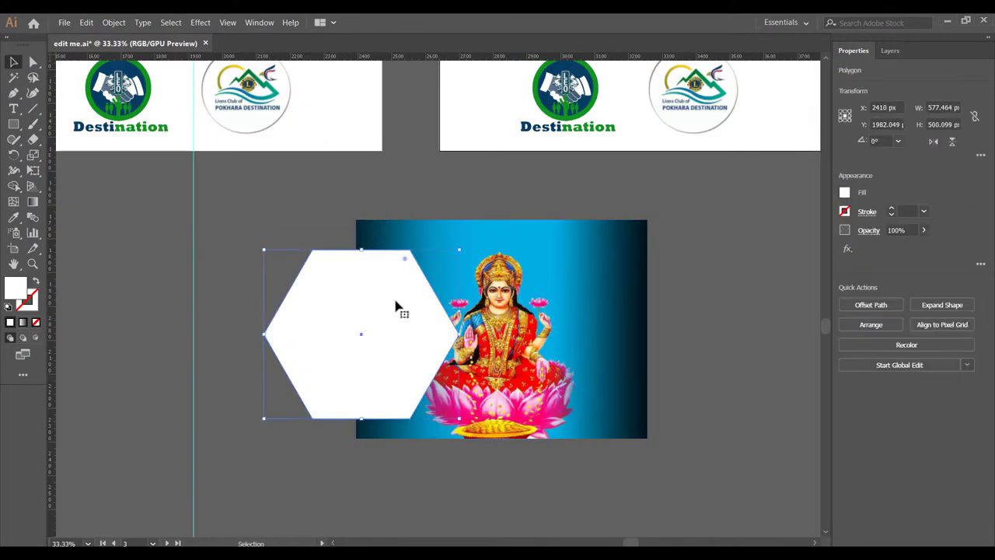
left_click(919, 401)
Centre and resize the goddess image within the hexagon
double_click(402, 334)
left_click_drag(402, 334, 231, 334)
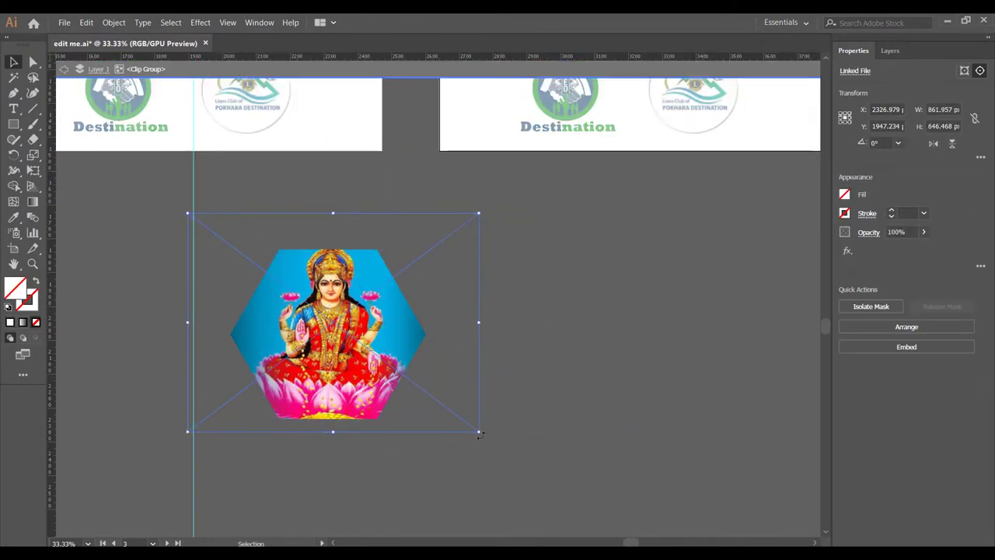
left_click_drag(453, 410, 451, 420)
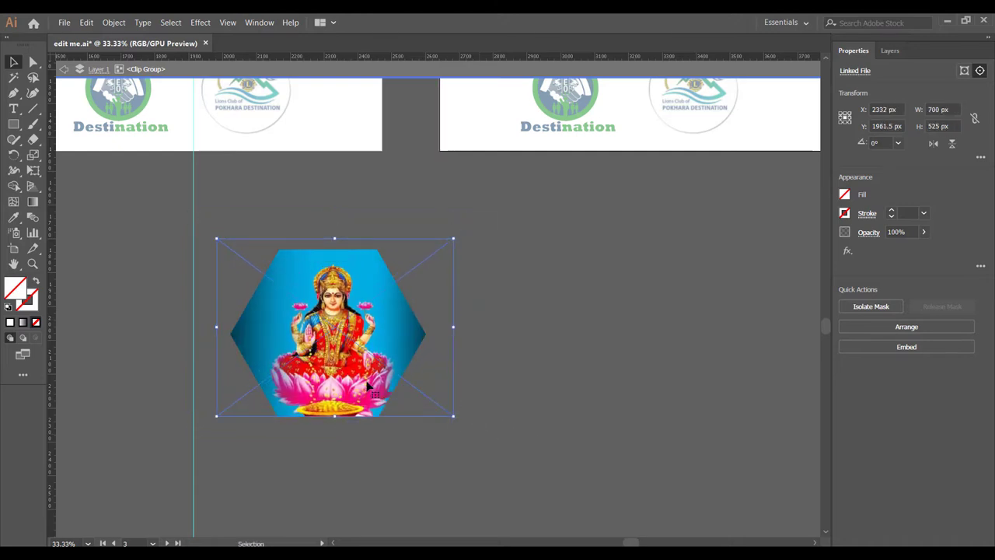
mouse_move(374, 380)
left_mouse_down()
mouse_move(352, 401)
mouse_move(395, 320)
left_mouse_up()
left_click(552, 389)
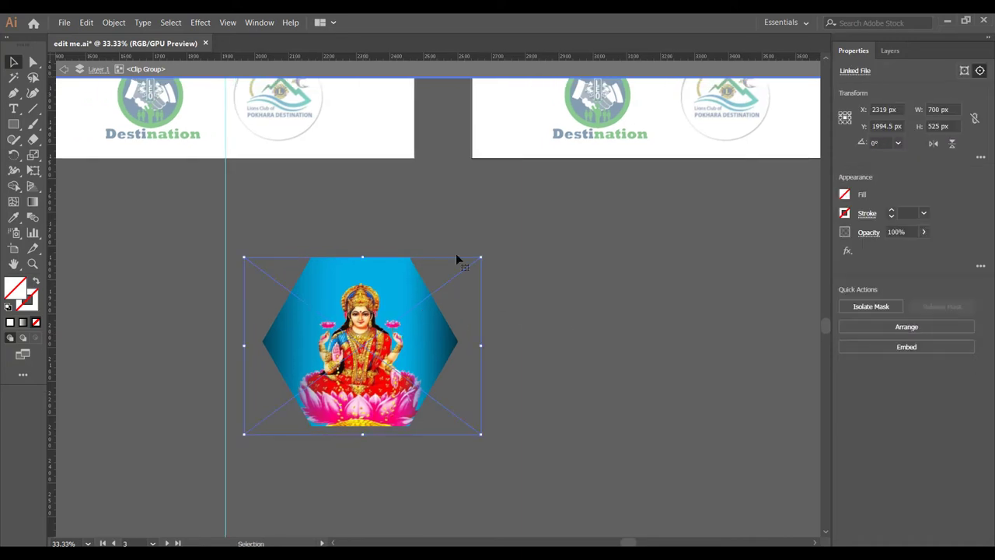
left_click_drag(482, 251, 507, 237)
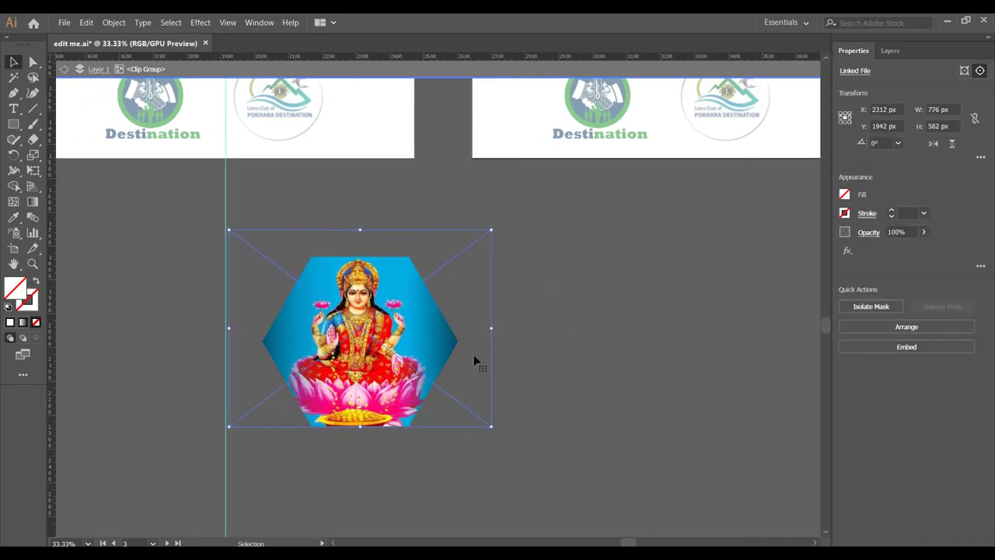
Move the Lakshmi hexagon onto the third post's frame and trim it to fit
key("ctrl+minus")
left_click_drag(466, 424, 585, 194)
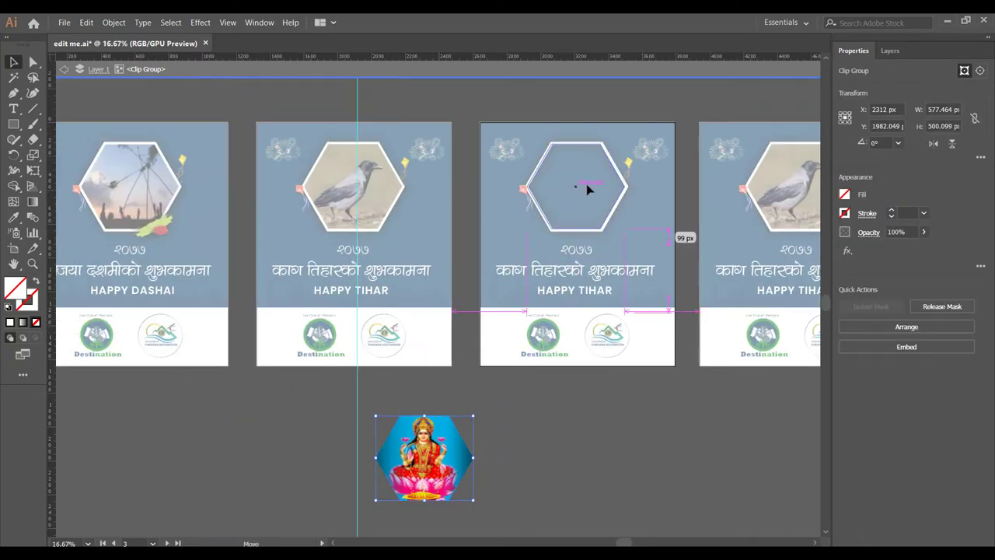
key("ctrl+plus")
key("ctrl+plus")
key("ctrl+plus")
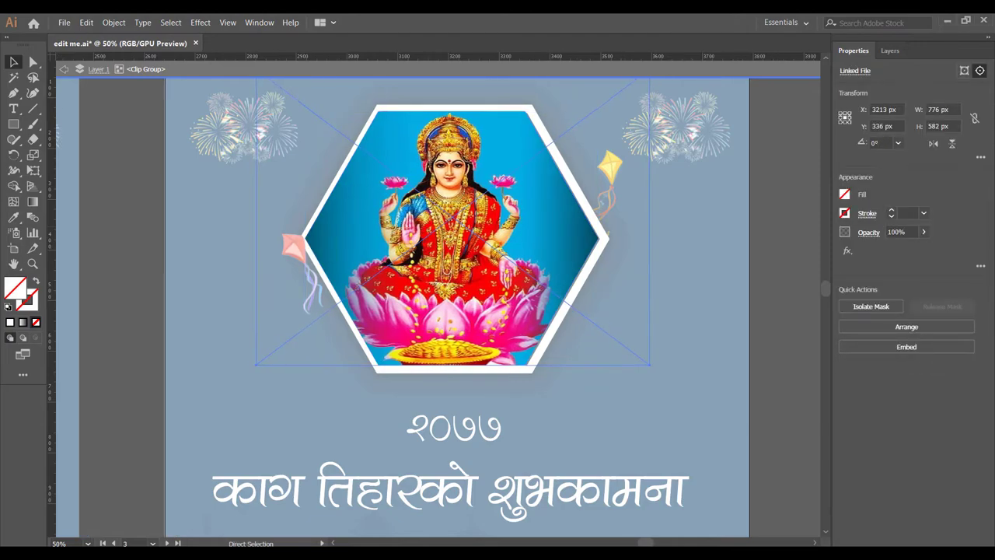
left_click(87, 73)
left_click(560, 217)
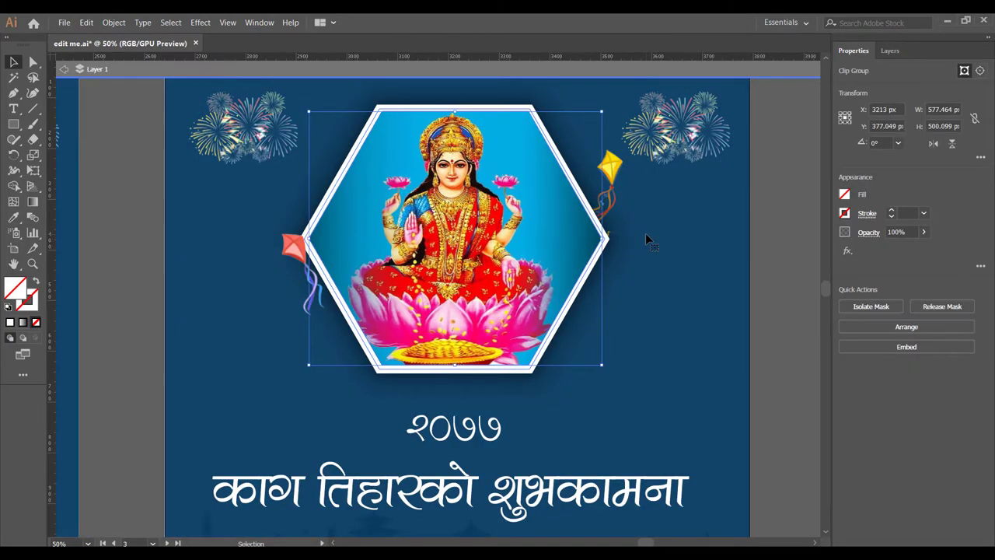
key("ctrl+plus")
left_click_drag(670, 358, 667, 358)
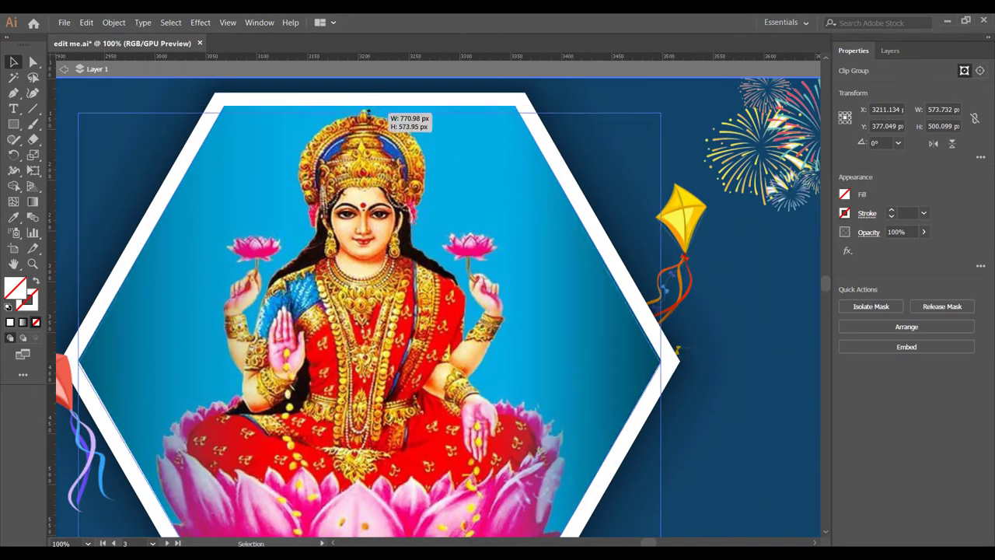
left_click_drag(367, 113, 370, 116)
key("ctrl+minus")
key("ctrl+minus")
key("ctrl+minus")
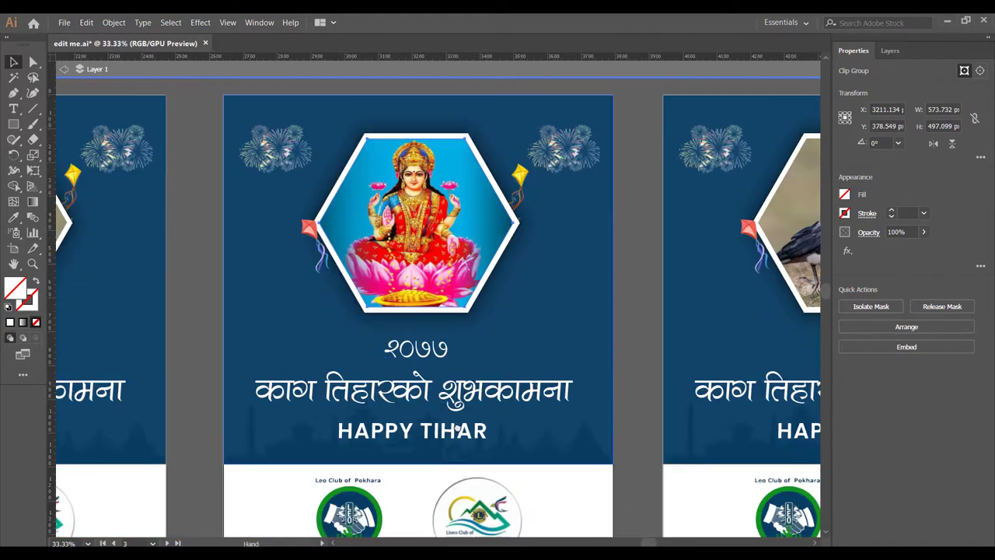
Retype the third post's caption words काग तिहार as लक्ष्मी पुजा
scroll(401, 311, "down", 1)
double_click(401, 332)
left_click_drag(397, 332, 259, 319)
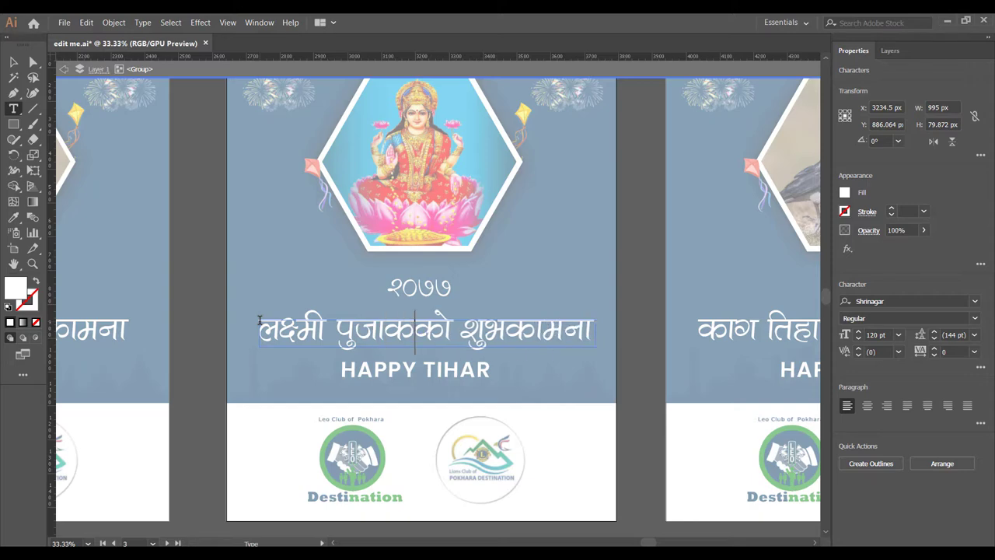
double_click(188, 302)
Exit the caption group and zoom out to view the row of posts
left_click(536, 334)
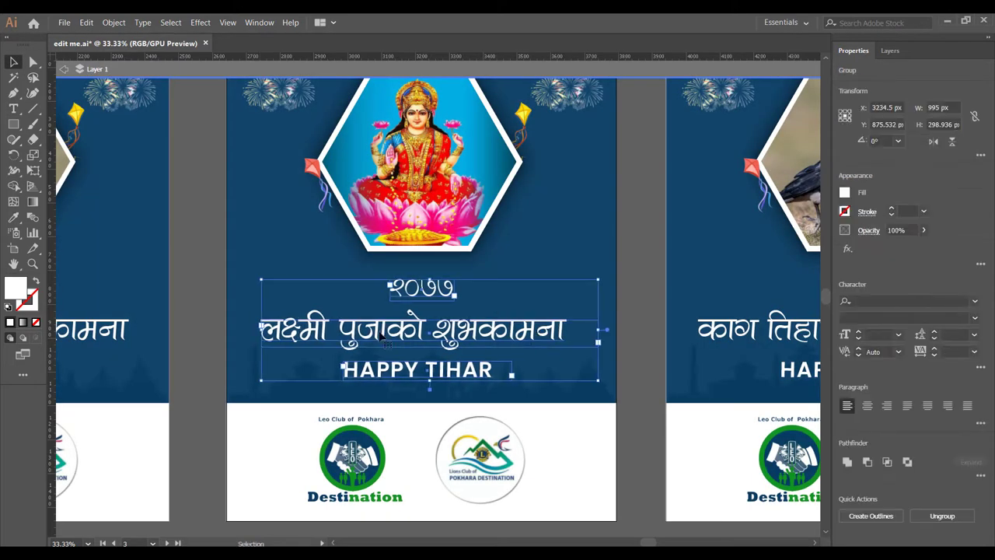
left_click(204, 332)
key("ctrl+minus")
left_click_drag(378, 289, 455, 282)
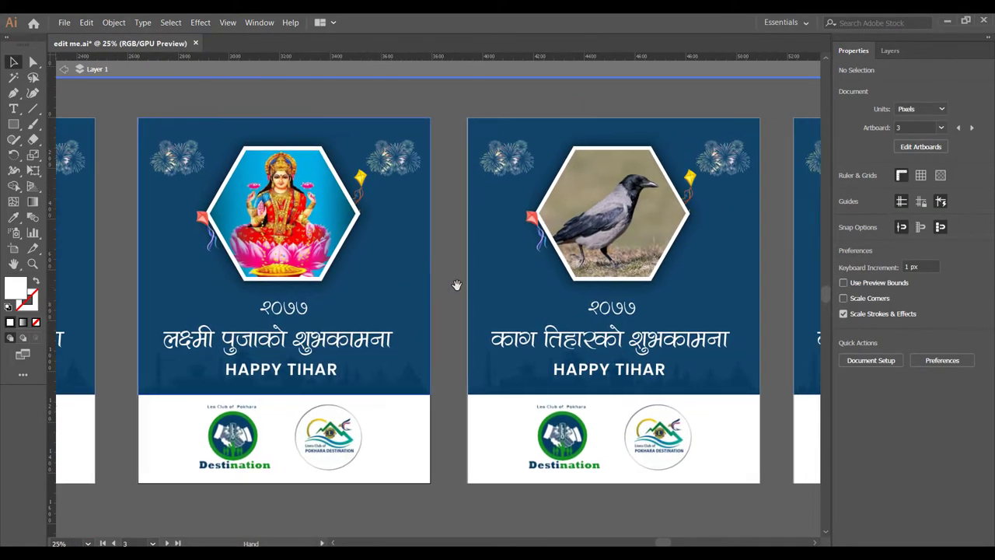
left_click(500, 324)
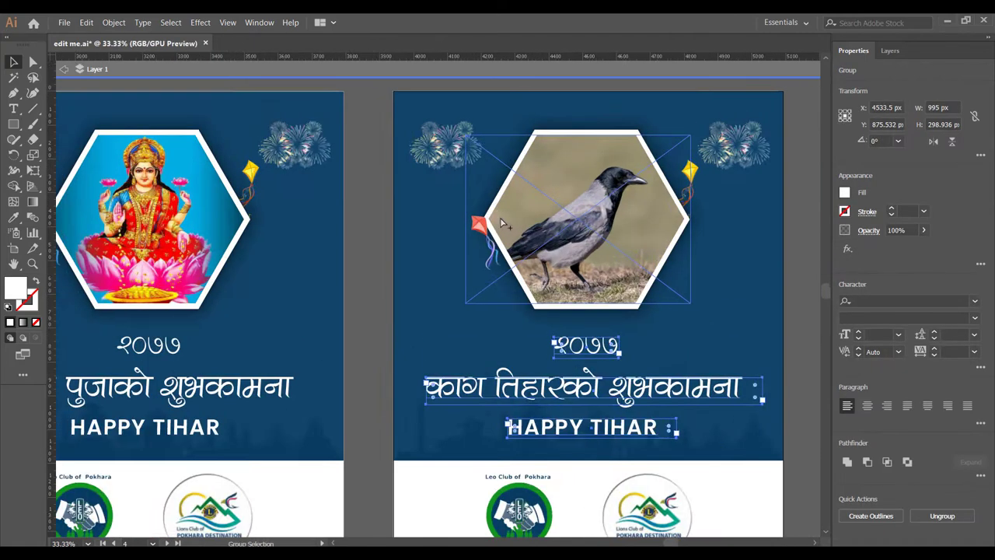
scroll(409, 373, "down", 5)
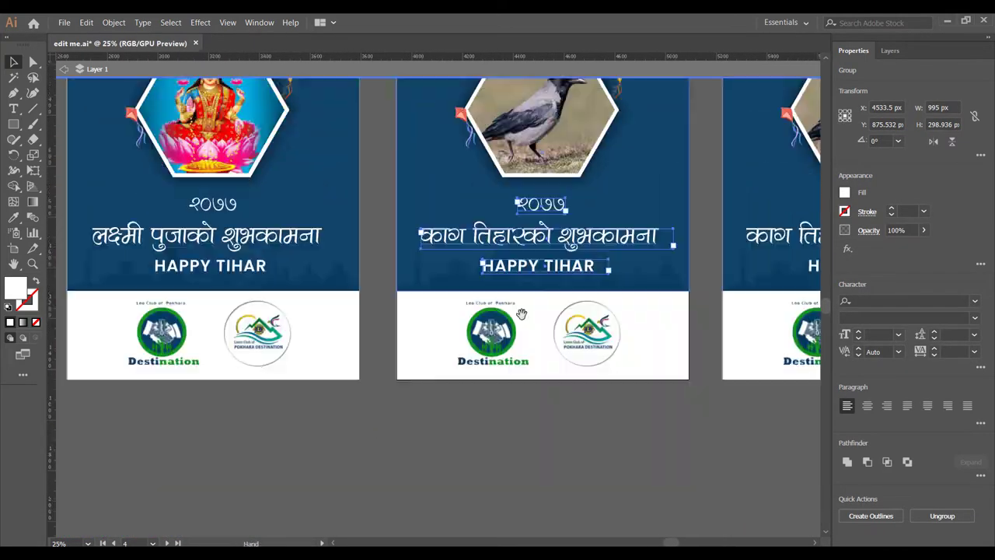
Browse the Open and Place dialogs into the Tihar folder, then cancel without placing
key("ctrl+o")
key("Escape")
left_click(493, 370)
scroll(493, 370, "up", 2)
key("ctrl+shift+p")
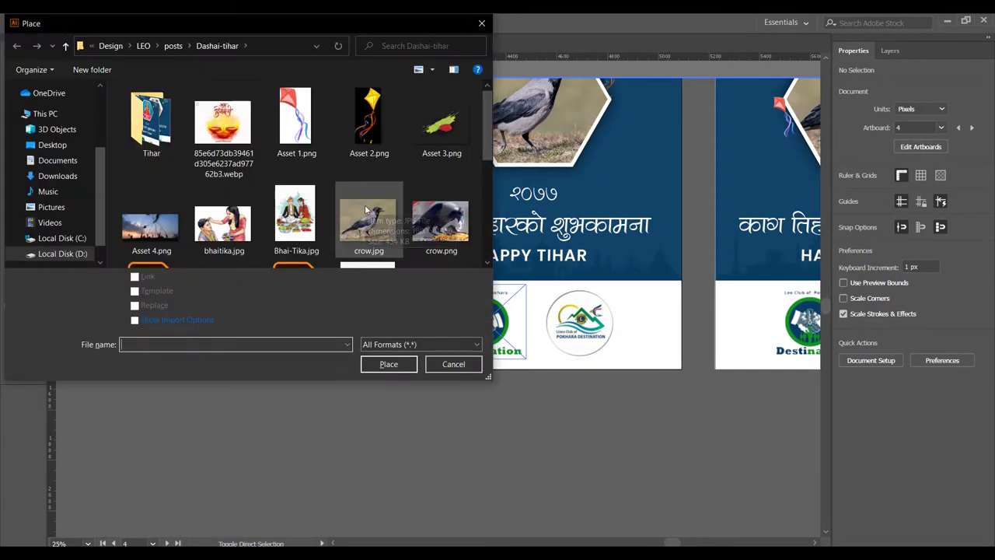
scroll(365, 205, "down", 5)
scroll(366, 212, "up", 5)
double_click(151, 116)
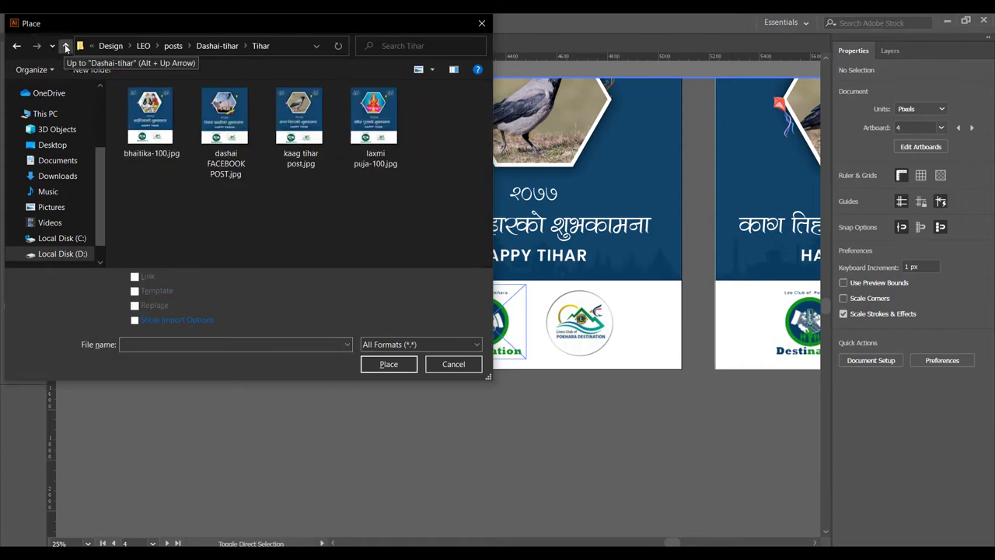
left_click(66, 47)
left_click(453, 364)
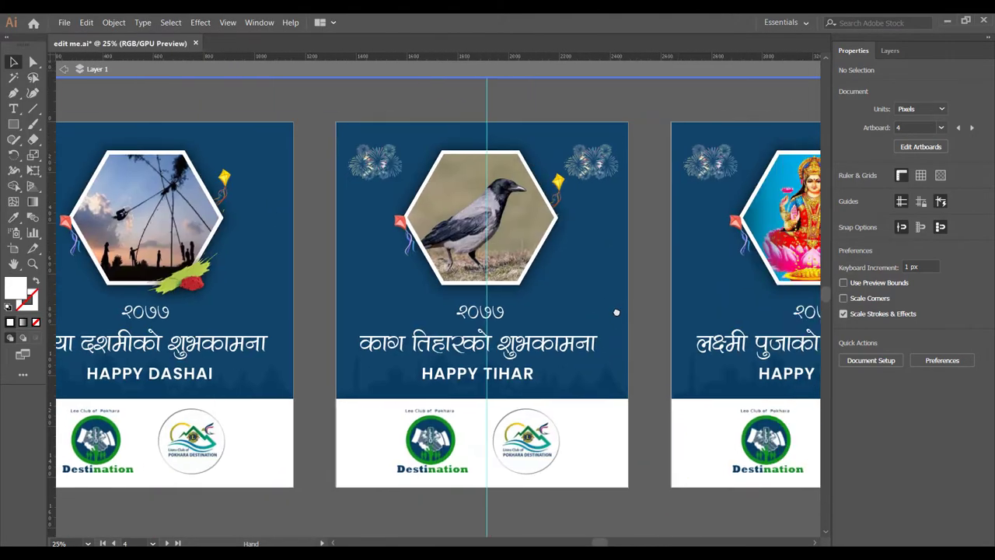
Inspect the second card's कुकुर तिहारको शुभकामना caption in its group, then exit isolation mode
left_click_drag(616, 312, 78, 346)
double_click(478, 354)
type("ुकुर")
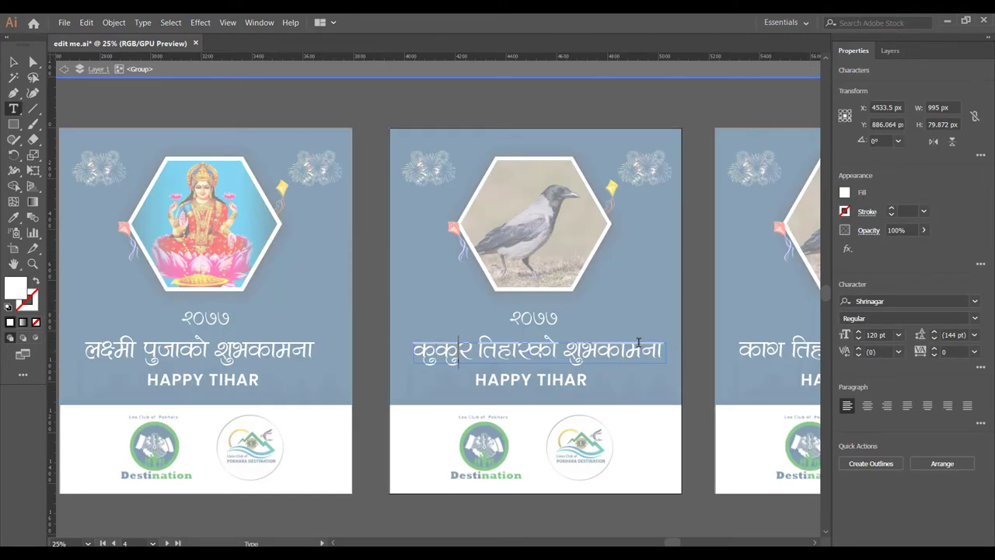
key("Escape")
left_click(602, 351)
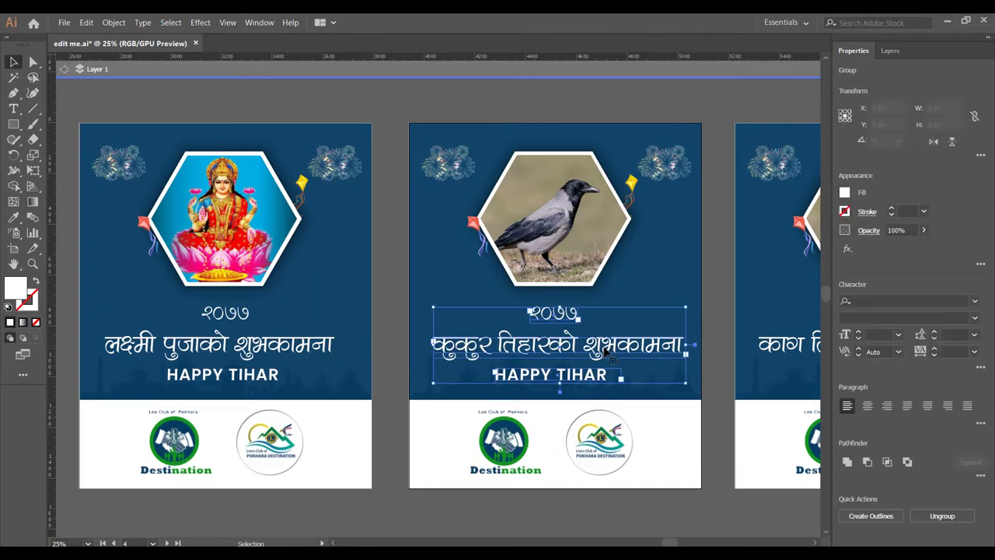
double_click(603, 351)
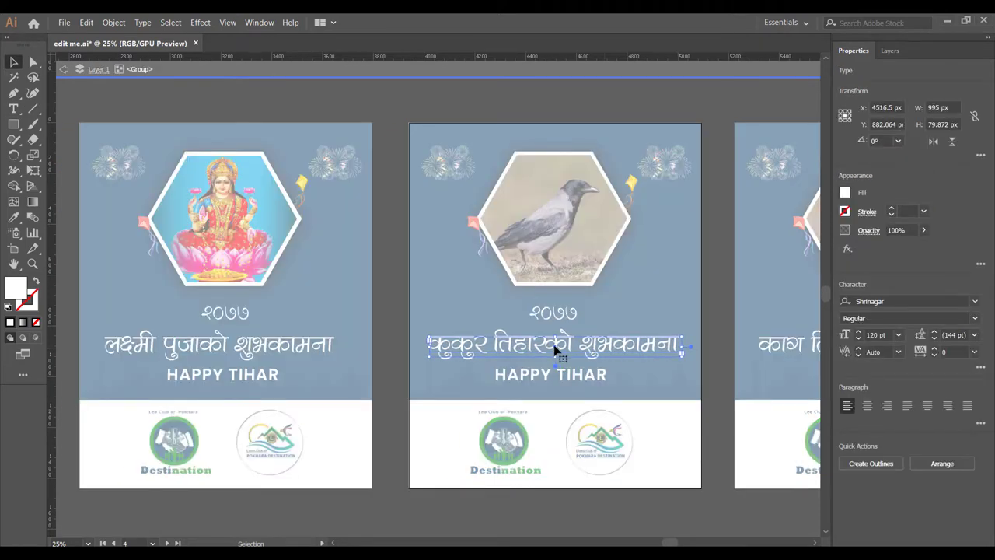
left_click(86, 98)
double_click(718, 364)
left_click_drag(718, 364, 672, 346)
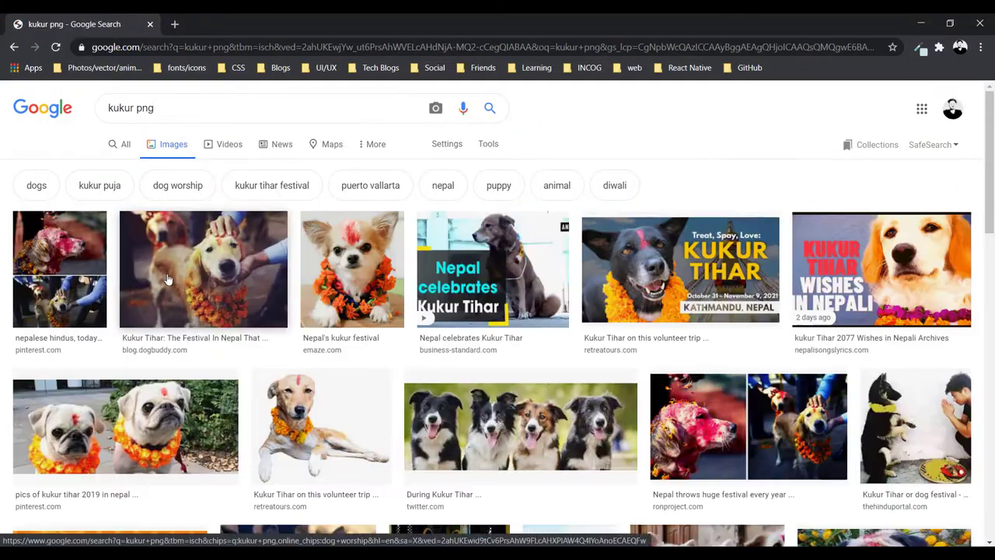
Preview the garlanded dog photo and view its source article in a new tab, then close it
left_click(177, 265)
scroll(451, 367, "down", 5)
scroll(451, 366, "down", 1)
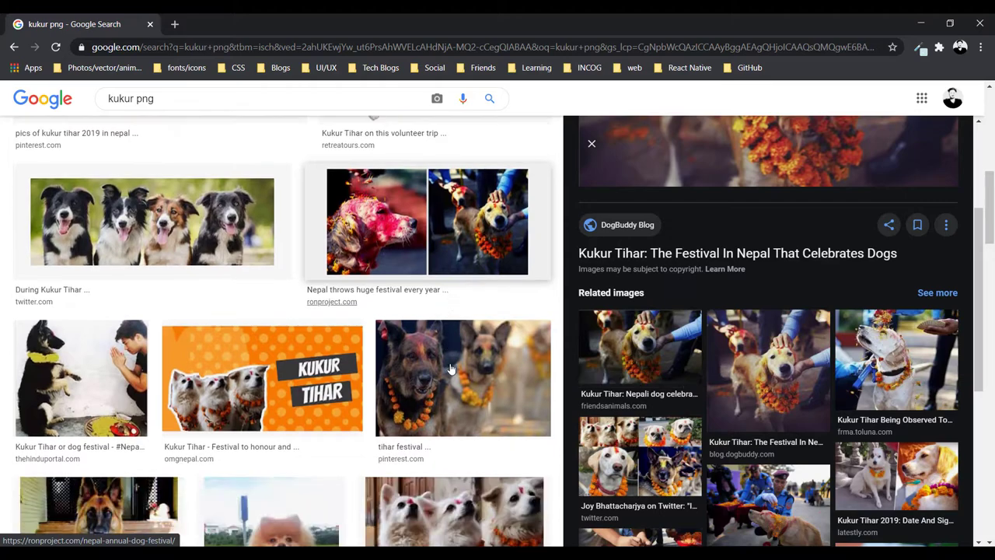
scroll(451, 368, "down", 1)
scroll(634, 262, "down", 2)
middle_click(633, 262)
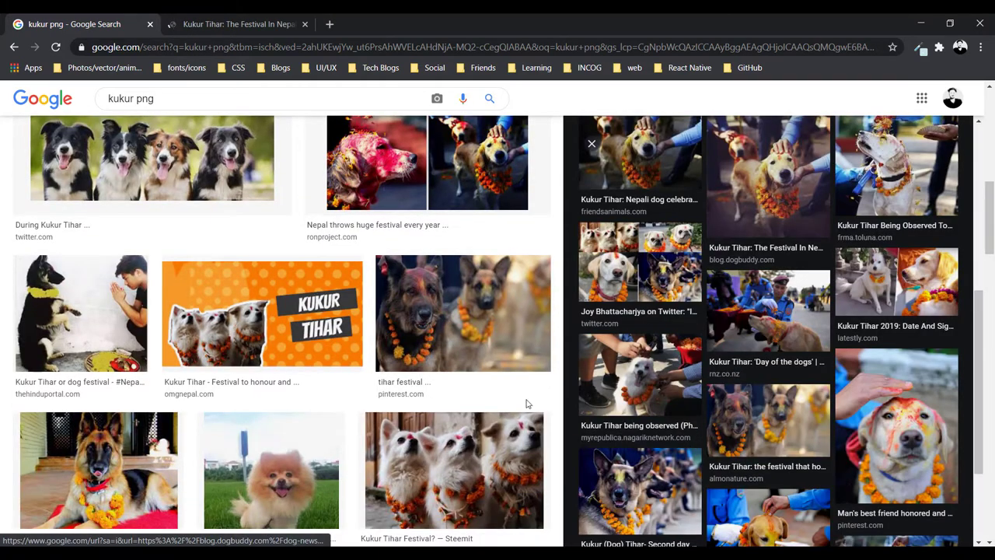
key("ctrl+Tab")
scroll(383, 286, "down", 8)
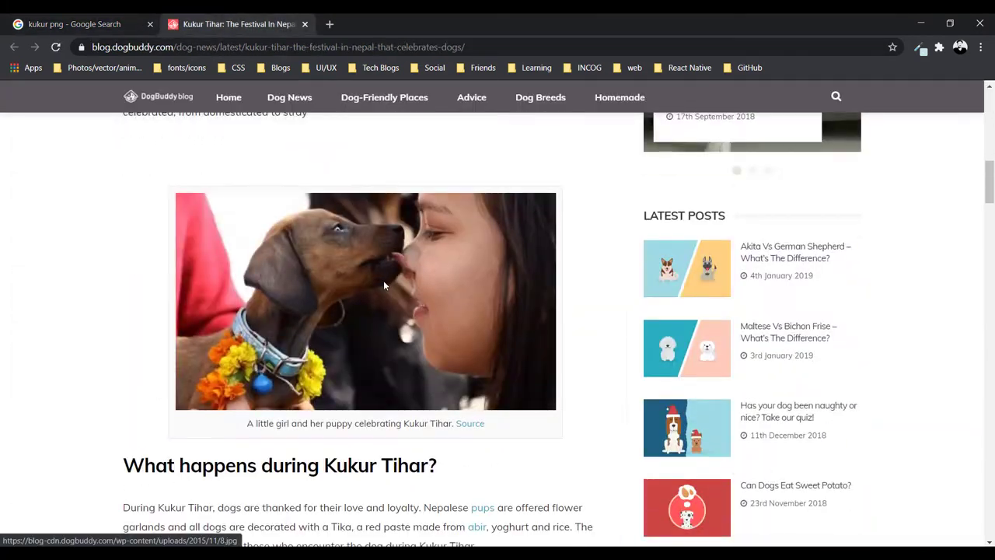
scroll(383, 286, "up", 5)
right_click(427, 318)
key("ctrl+w")
Save the previewed garlanded dog photo to disk with Save image as
scroll(782, 441, "down", 3)
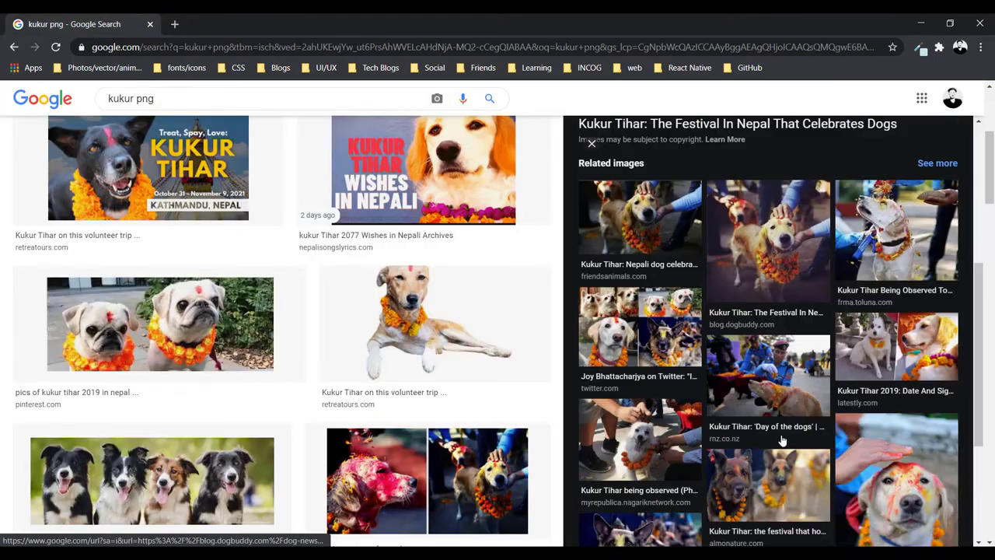
scroll(783, 441, "up", 3)
right_click(792, 288)
left_click(824, 399)
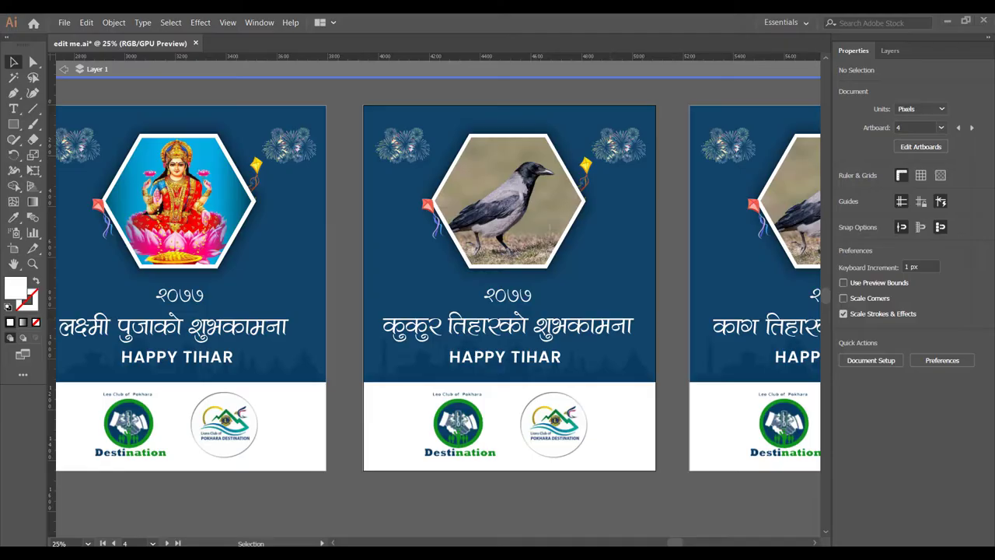
Place the saved dog photo onto the canvas
left_click(509, 202)
left_click(467, 482)
double_click(478, 494)
key("ctrl+shift+p")
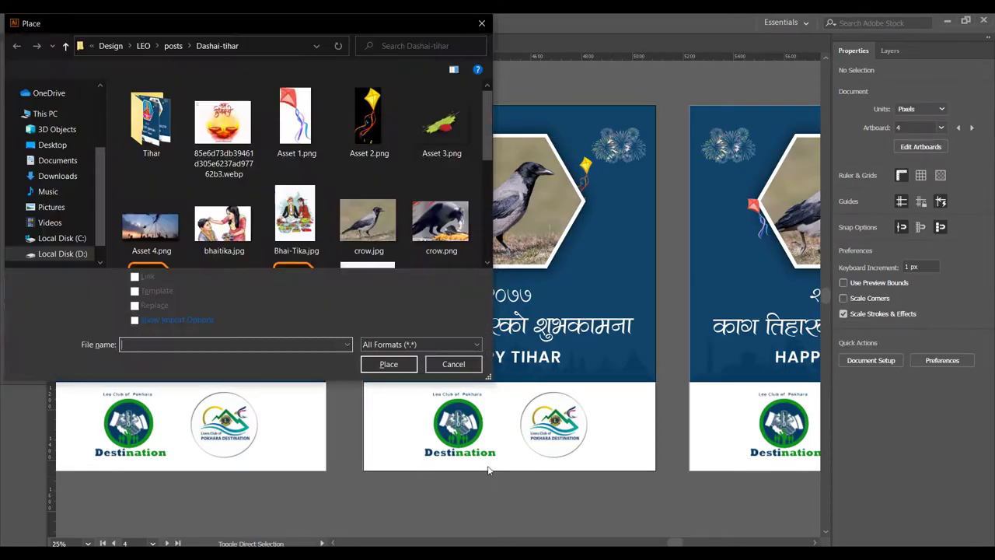
scroll(417, 181, "down", 5)
double_click(420, 181)
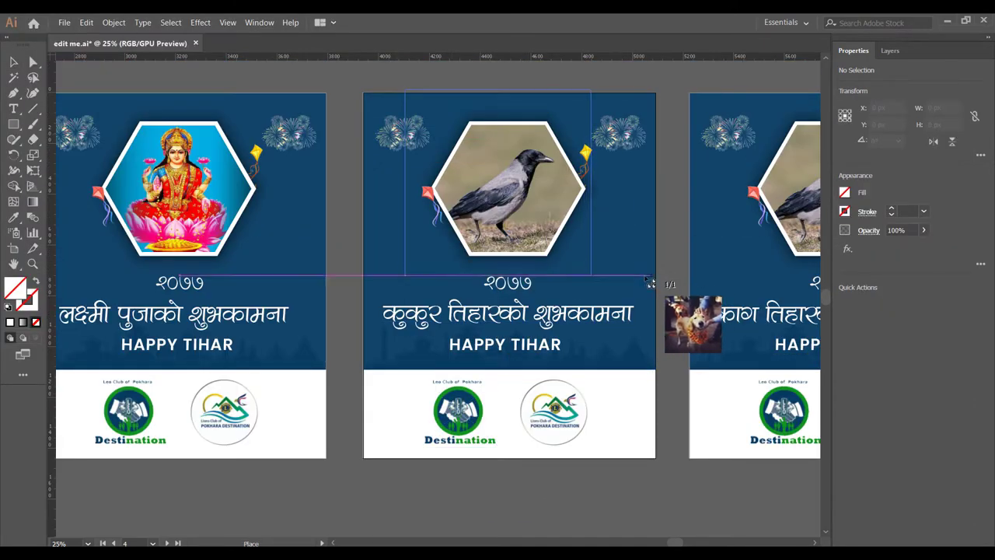
left_click_drag(650, 284, 404, 90)
Release the crow's hexagon clipping mask, delete the crow, and fill the hexagon white
left_click_drag(498, 179, 226, 436)
left_click_drag(489, 290, 458, 522)
scroll(530, 324, "down", 3)
key("ctrl+alt+7")
key("Delete")
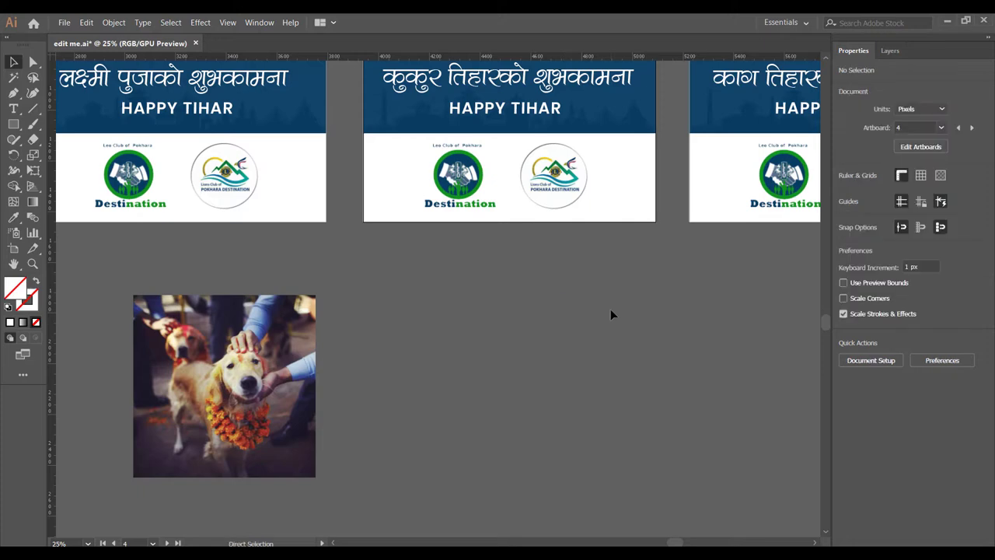
key("ctrl+z")
key("Delete")
left_click(465, 305)
left_click(845, 192)
left_click(721, 237)
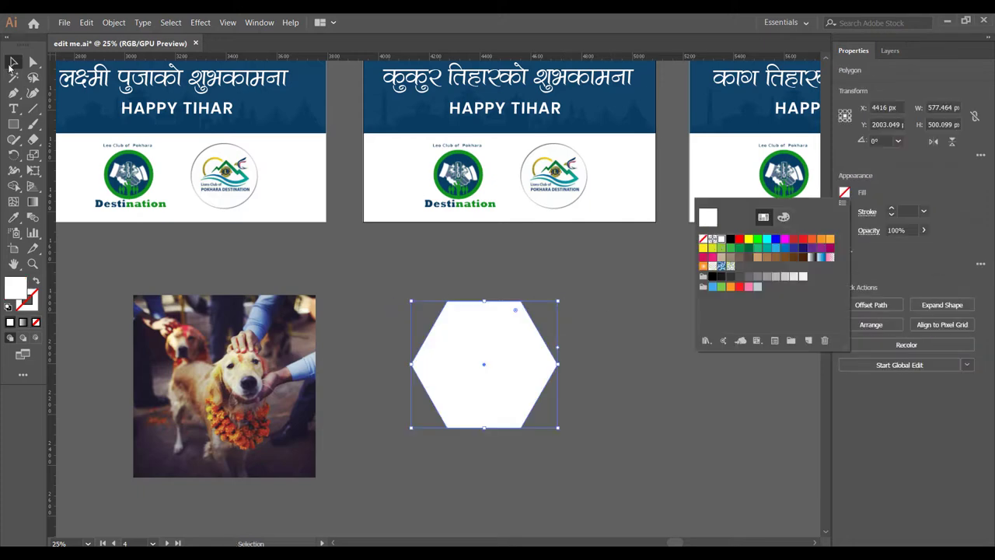
Clip the dog photo into the white hexagon, repositioning and scaling it to fill
left_click_drag(137, 368, 463, 368)
key("ctrl+shift+bracketright")
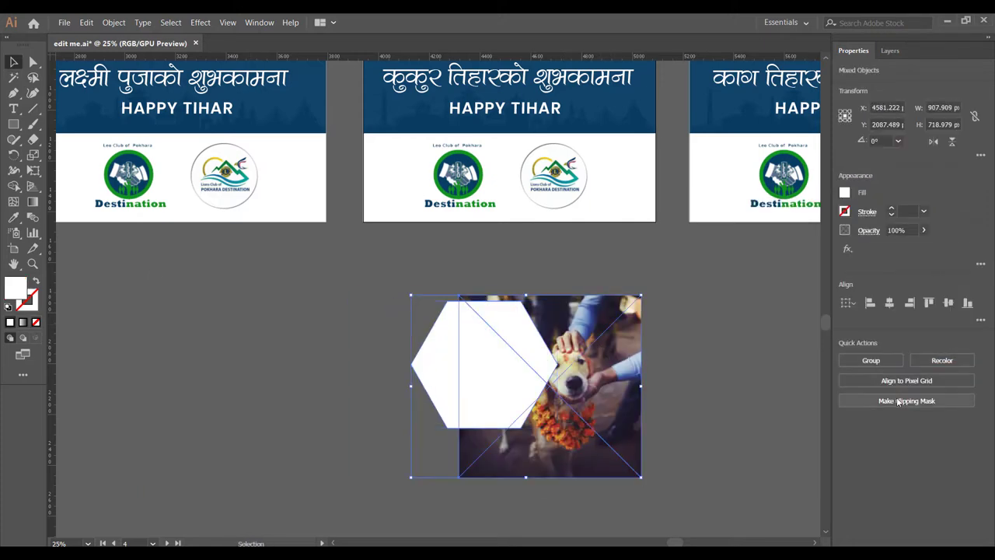
left_click(898, 401)
double_click(497, 373)
left_click_drag(603, 412, 504, 388)
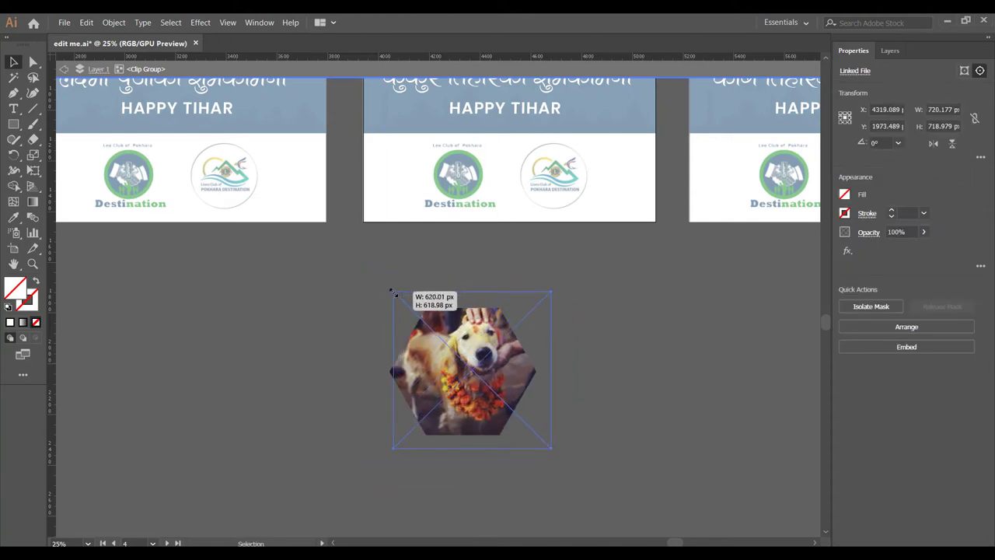
left_click_drag(368, 287, 548, 294)
double_click(131, 286)
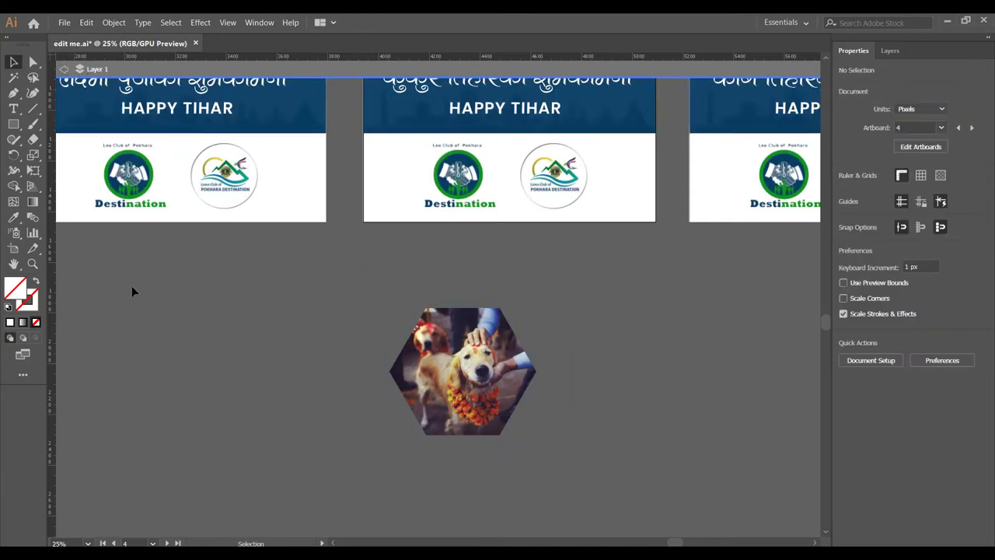
Move the dog hexagon into the second card's frame and zoom out to review all cards
left_click_drag(440, 344, 458, 226)
key("ctrl+plus")
key("ctrl+plus")
key("ctrl+plus")
scroll(461, 225, "down", 1)
key("ctrl+minus")
key("ctrl+minus")
key("ctrl+minus")
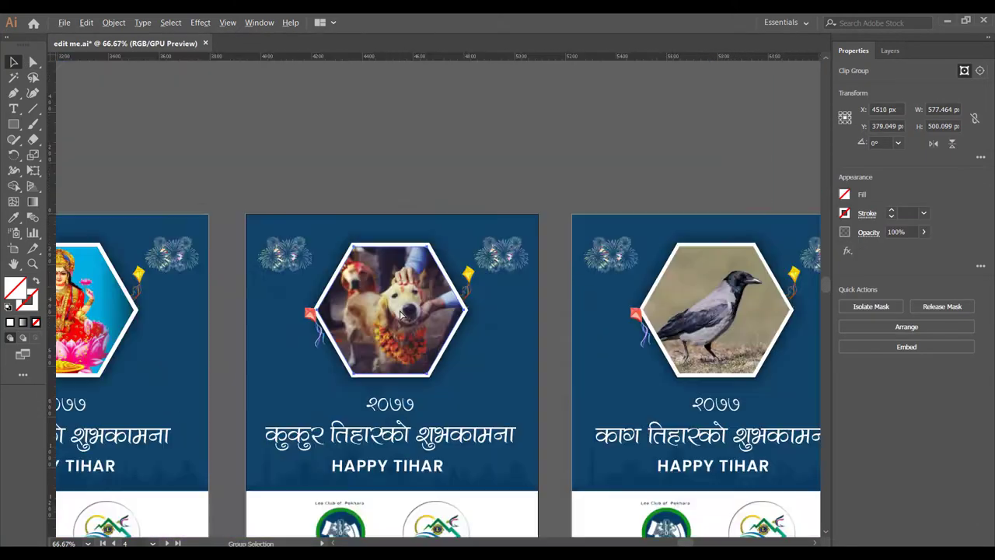
key("ctrl+minus")
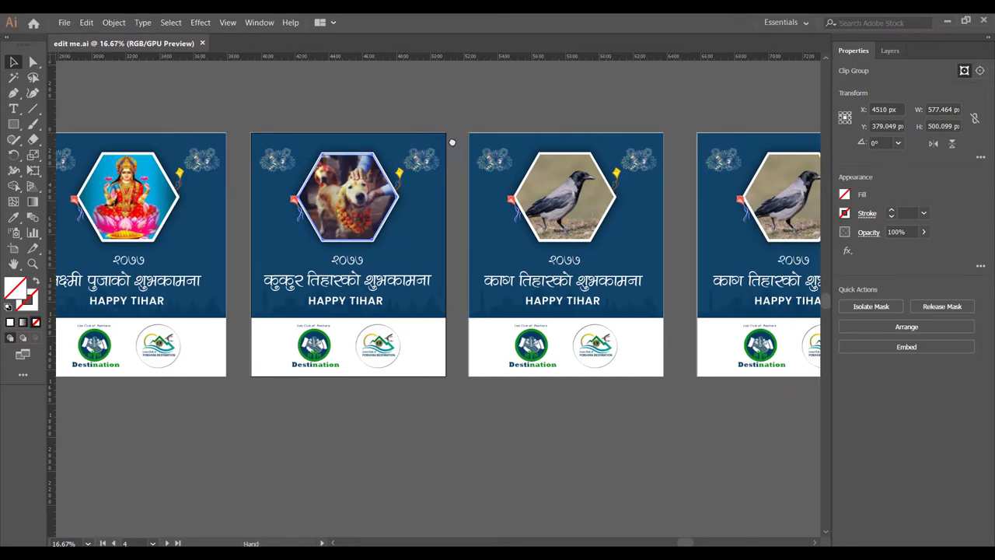
Edit the third card's caption to गाई तिहारको शुभकामना and re-centre its text lines
double_click(502, 279)
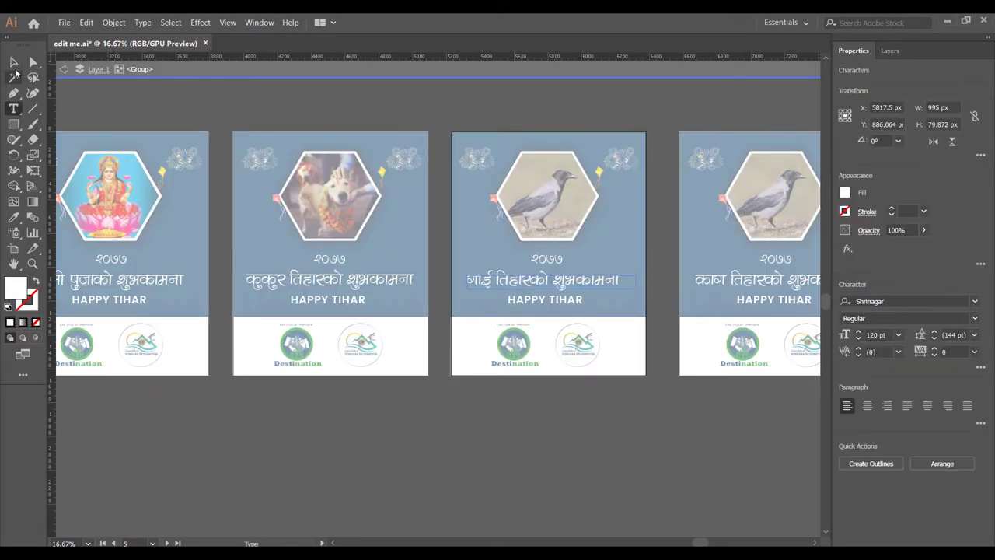
key("ctrl+plus")
key("ctrl+plus")
key("ctrl+plus")
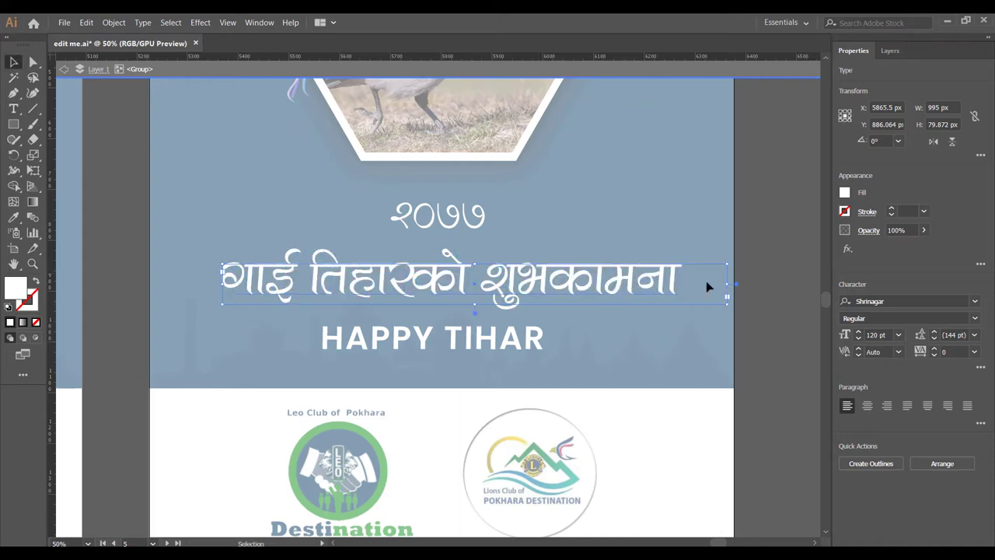
left_click_drag(503, 352, 519, 352)
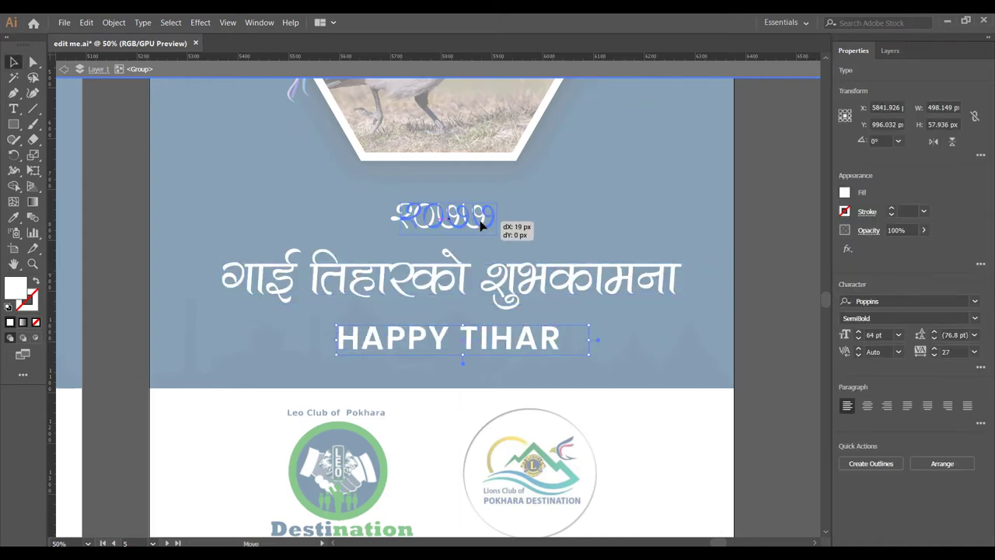
key("ctrl+minus")
key("ctrl+minus")
left_click(501, 362, "shift")
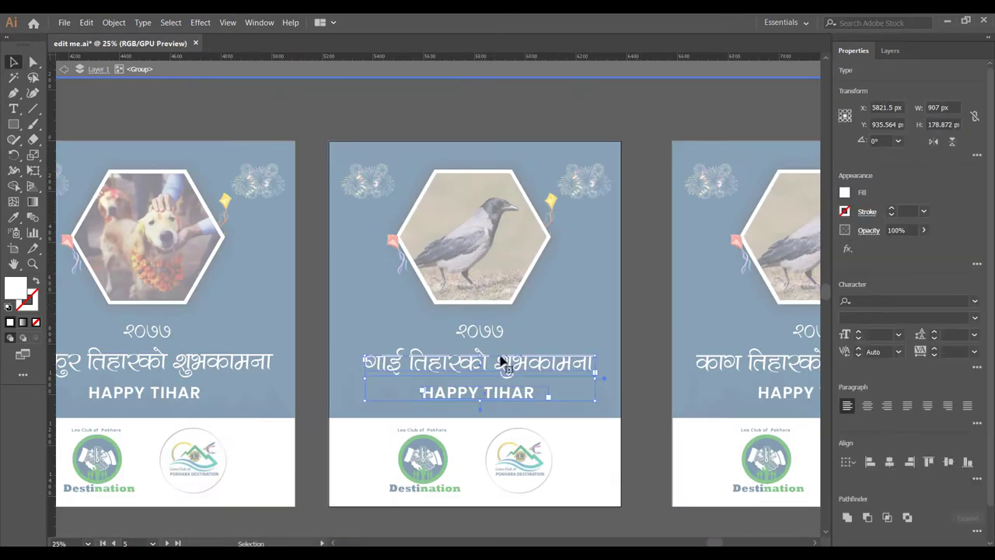
left_click_drag(502, 362, 499, 363)
left_click(583, 338)
double_click(582, 338)
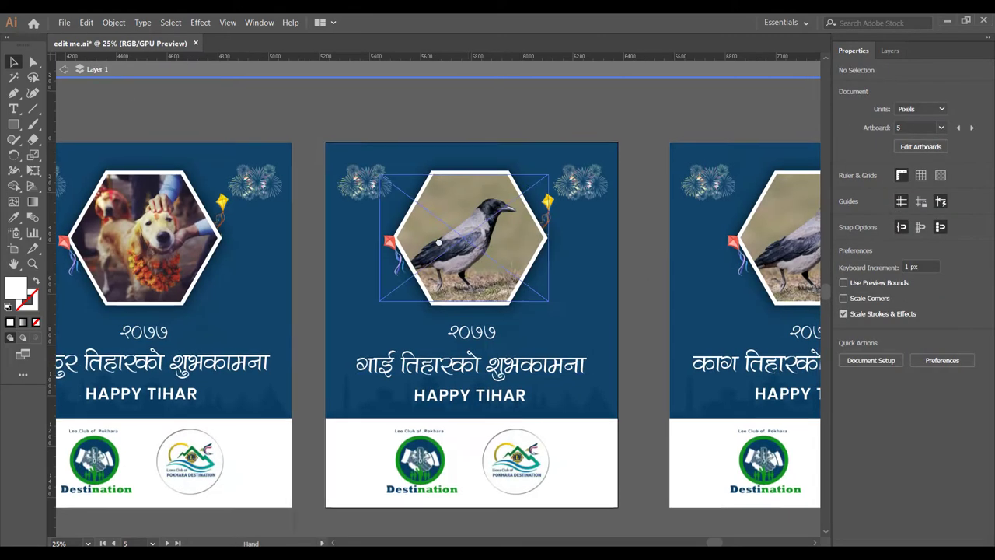
Drag the crow hexagon off the third card and release its clipping mask
left_click(502, 272)
left_click_drag(502, 273, 418, 453)
key("ctrl+alt+7")
left_click_drag(371, 350, 580, 385)
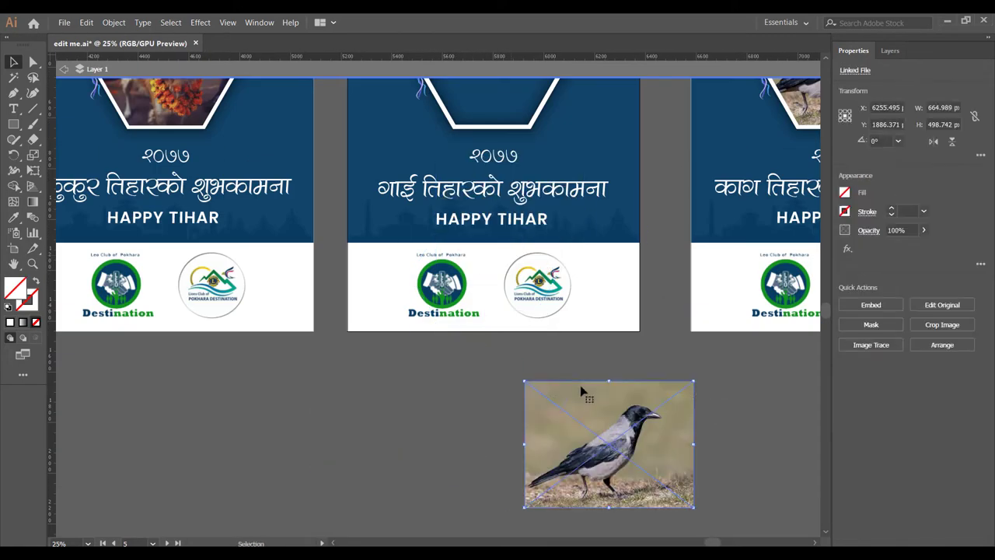
Search Google Images for 'cow ali png' after an initial 'gai tihar 2020' query
key("alt+Tab")
left_click(175, 45)
type("gai tihar")
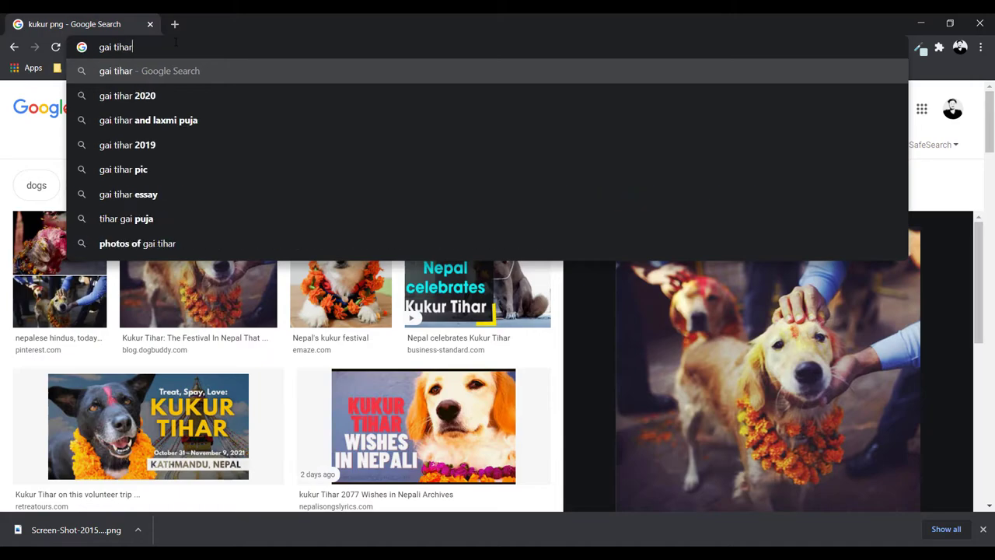
type(" 2020")
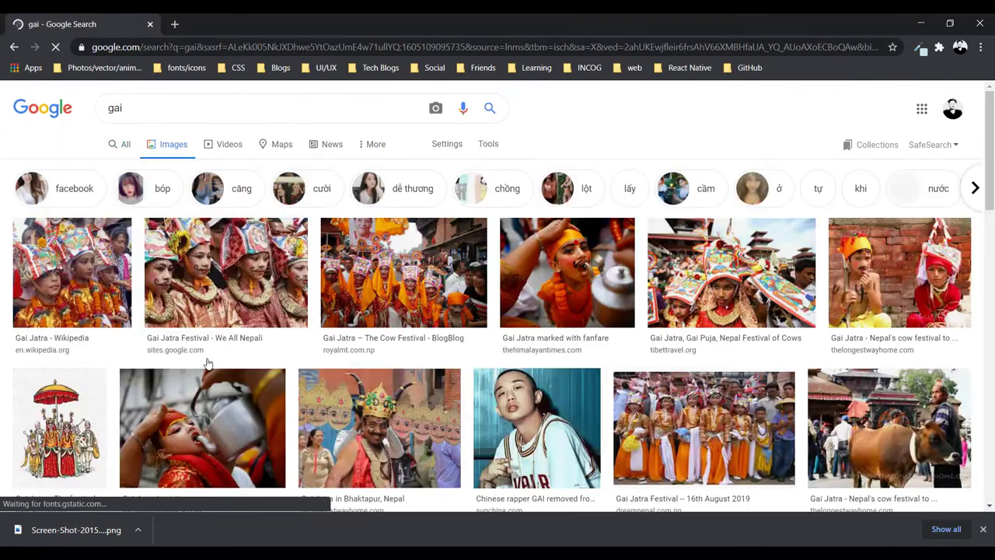
left_click(146, 109)
key("BackSpace")
key("BackSpace")
key("BackSpace")
type("cow")
key("Return")
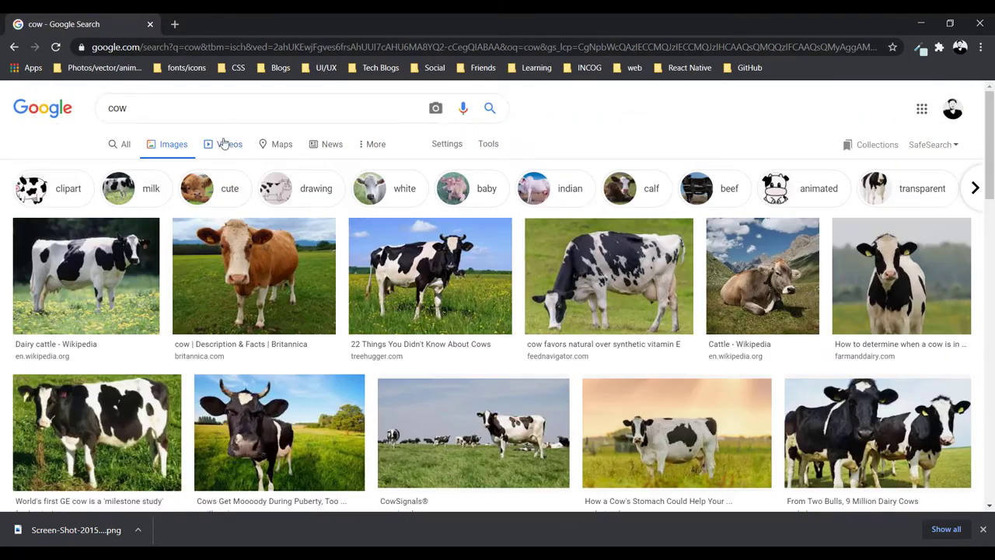
type("Nepali")
key("Return")
type("png")
key("Return")
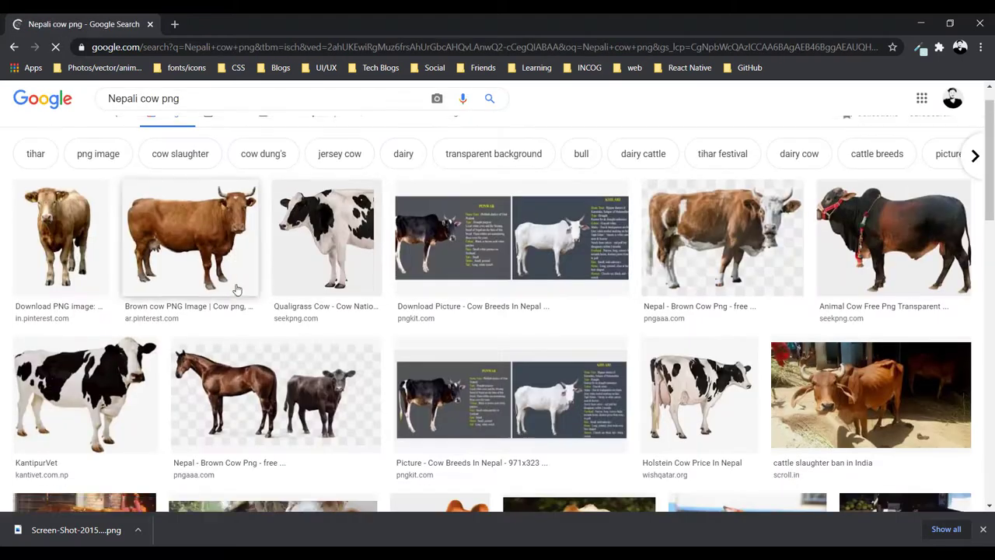
Preview the garlanded cow photo and save it with Save image as
scroll(480, 327, "down", 1)
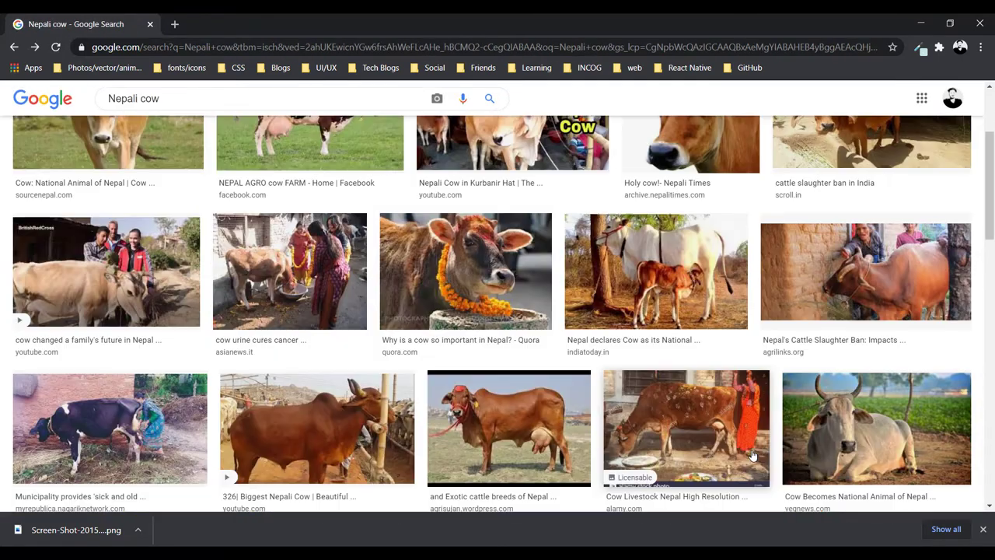
left_click(474, 315)
scroll(462, 276, "down", 3)
scroll(462, 276, "up", 3)
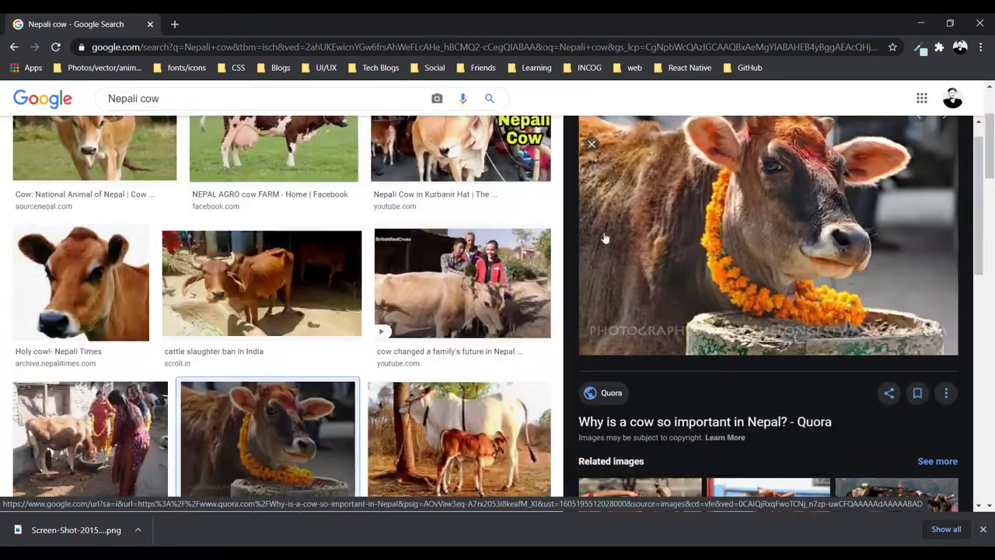
scroll(462, 276, "up", 1)
right_click(860, 334)
left_click(770, 475)
key("Return")
Open the downloaded cow image, copy it, and paste it into Paint
right_click(450, 258)
left_click(488, 313)
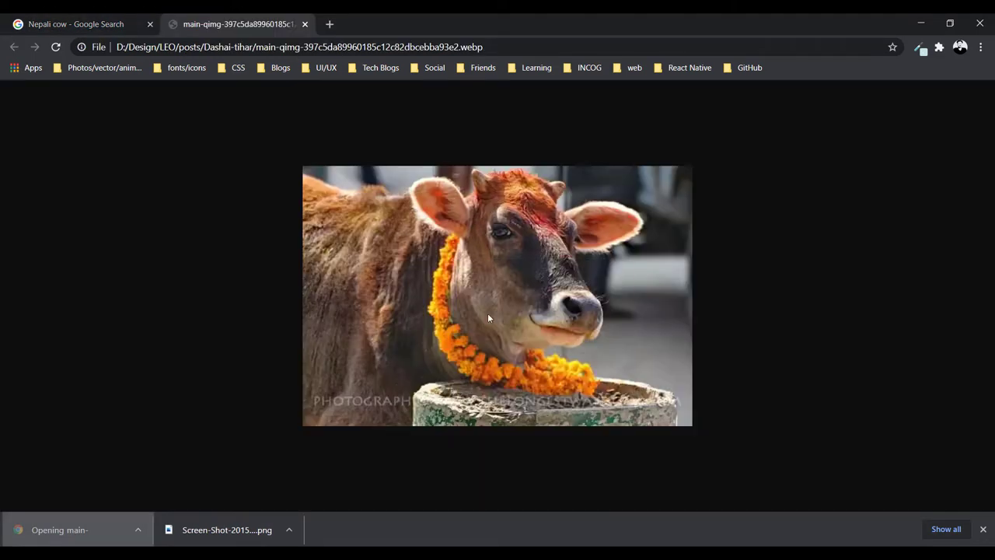
left_click(535, 422)
key("super")
type("paint")
key("Return")
key("ctrl+v")
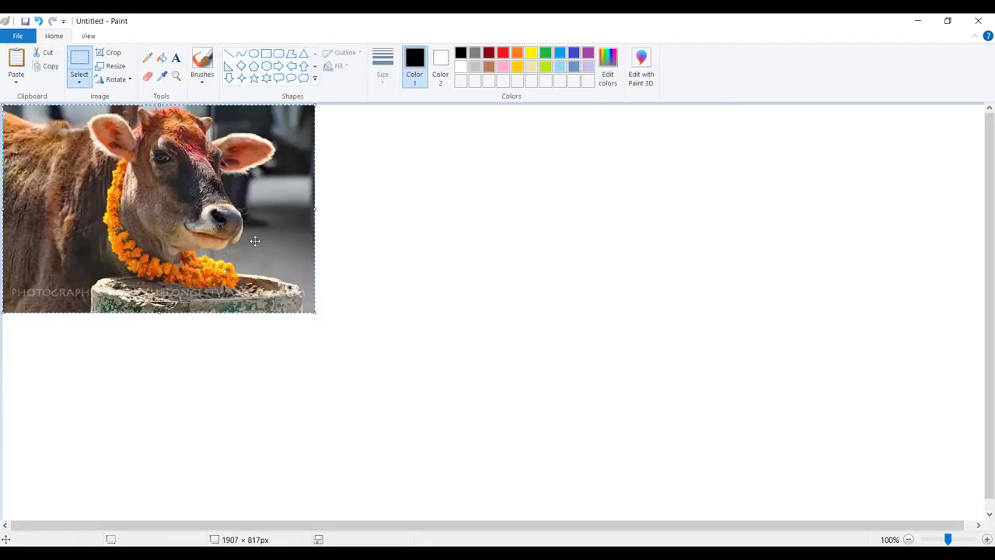
Save the Paint image as gai.png in the Dashai-tihar folder
key("ctrl+s")
scroll(366, 293, "up", 5)
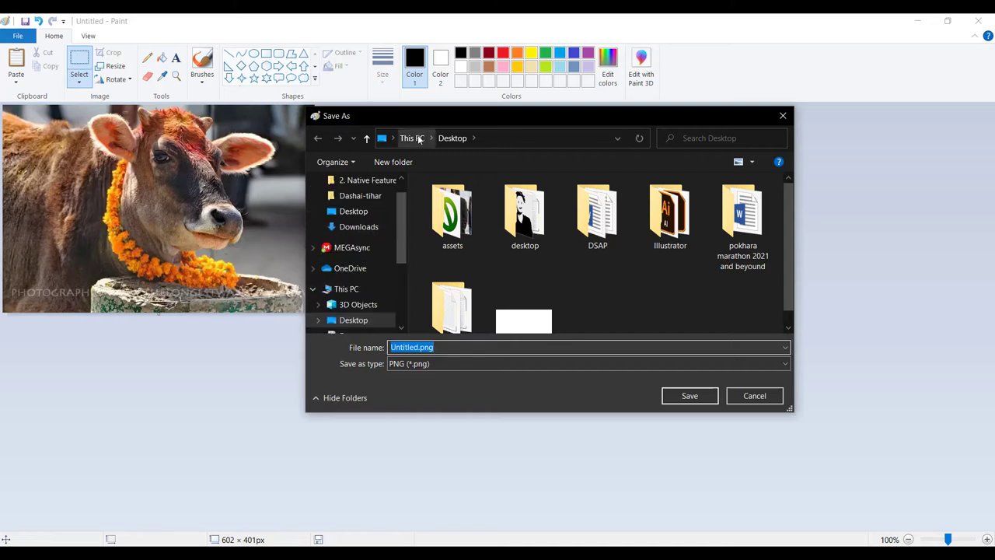
left_click(355, 188)
right_click(491, 277)
left_click(545, 514)
key("Return")
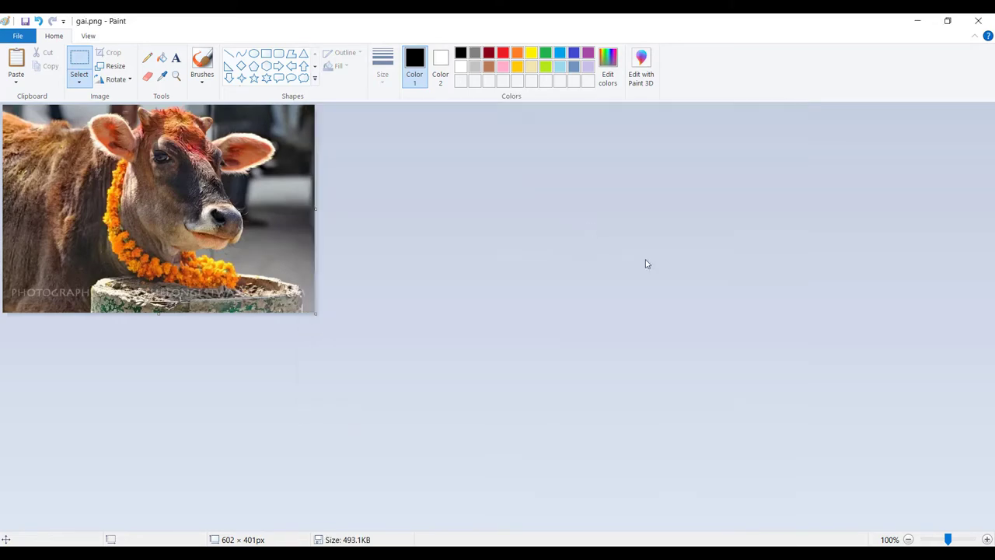
key("alt+Tab")
key("alt+Tab")
Place cow.jpg on the canvas beside the hexagon
key("ctrl+shift+p")
type("cow.jpg")
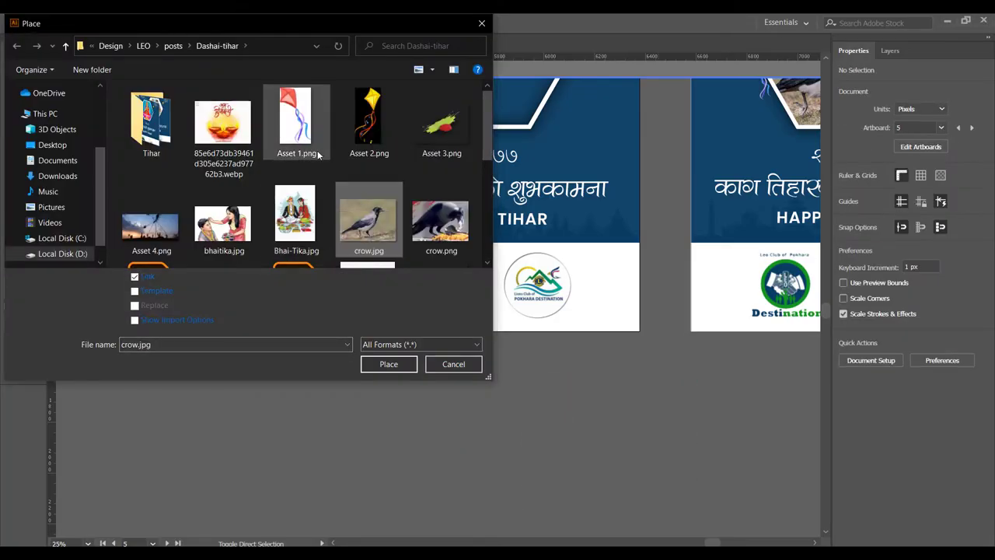
key("Return")
left_click_drag(385, 348, 568, 471)
mouse_move(507, 429)
left_mouse_down()
mouse_move(622, 443)
mouse_move(391, 413)
left_mouse_up()
Fill the hexagon white and clip the cow photo inside it
left_click(535, 434, "shift")
left_click(846, 192)
left_click(713, 216)
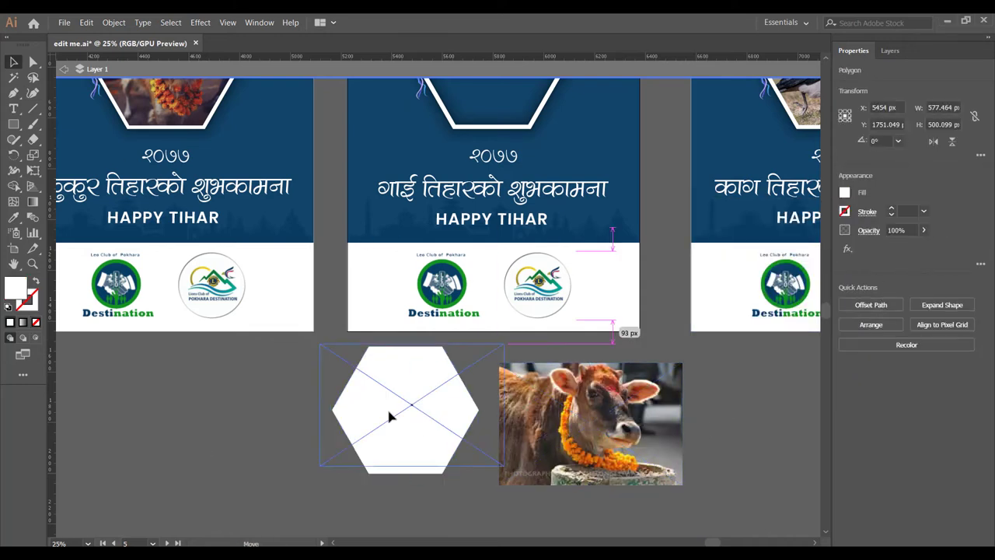
left_click(405, 410, "shift")
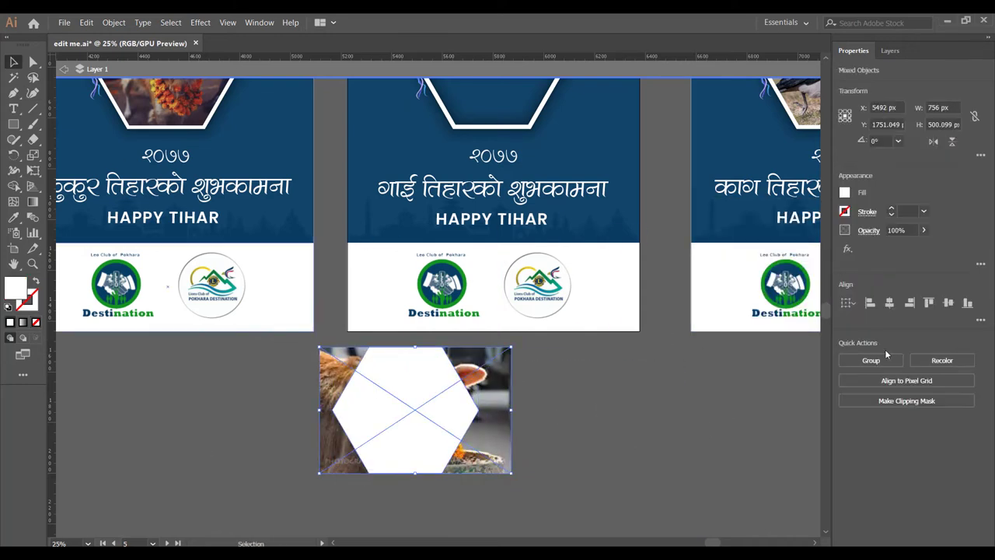
left_click(906, 401)
Shift the cow photo left within its hexagon and move it into the गाई poster's frame
scroll(369, 509, "up", 2)
double_click(437, 293)
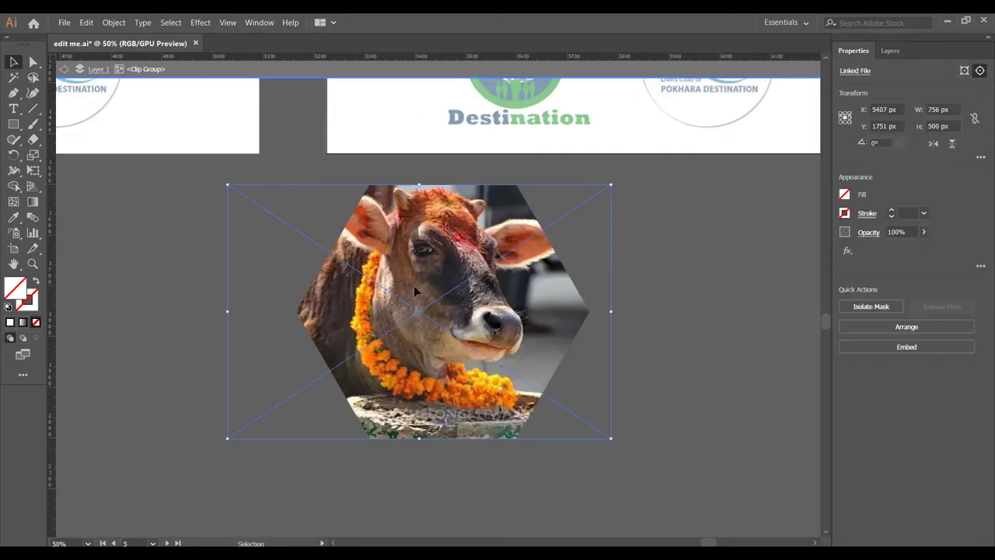
left_click_drag(436, 293, 394, 295)
left_click(604, 322)
scroll(444, 403, "down", 4)
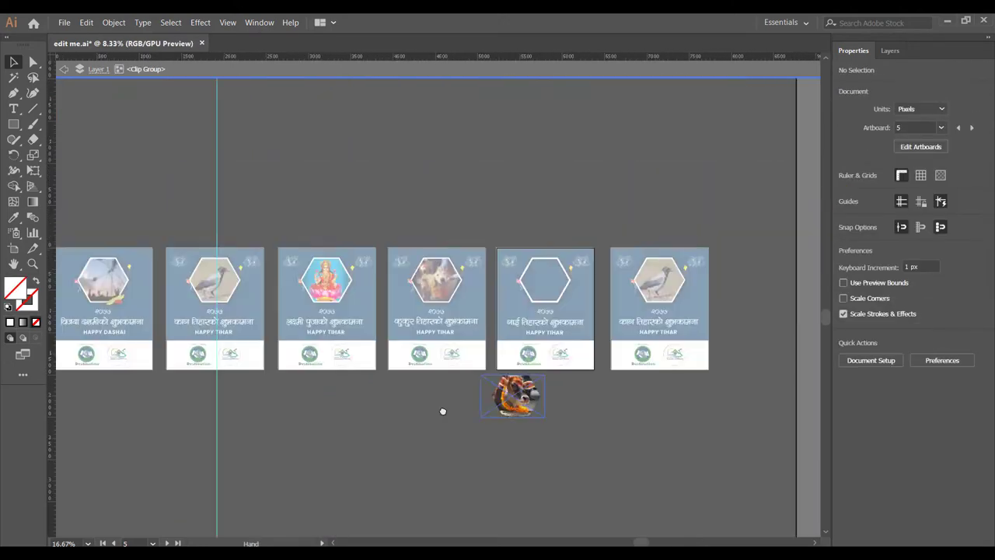
scroll(404, 350, "up", 4)
scroll(360, 370, "down", 4)
left_click(79, 70)
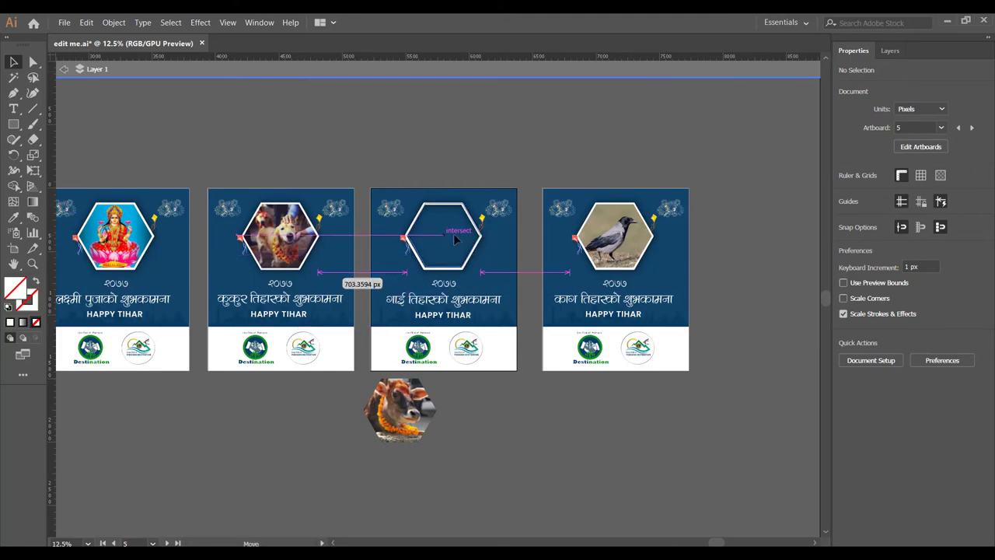
scroll(455, 240, "up", 5)
left_click_drag(444, 281, 433, 247)
Lift the crow hexagon off its poster and import the Bhai-Tika illustration
scroll(439, 445, "down", 2)
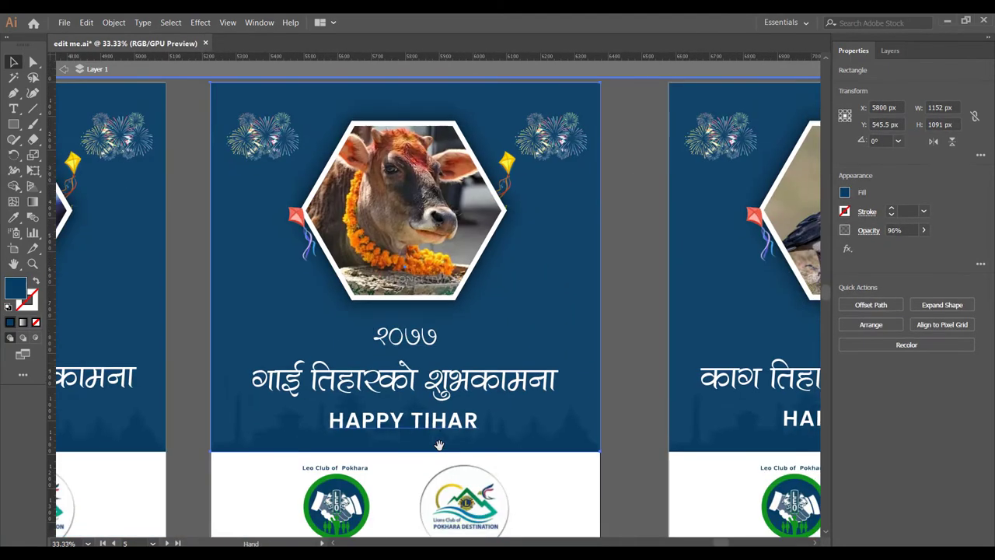
scroll(467, 389, "right", 1)
scroll(522, 329, "right", 4)
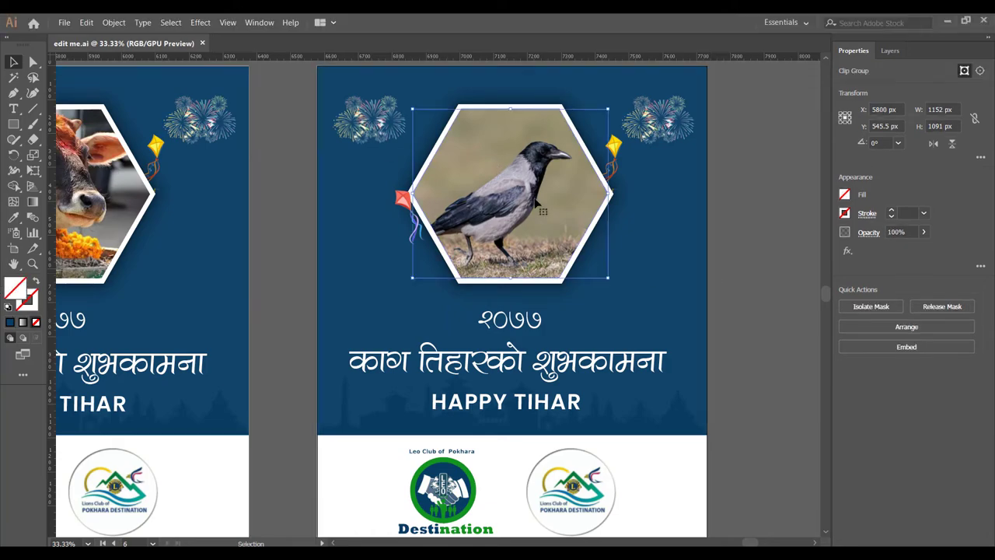
scroll(311, 183, "down", 3)
left_click_drag(682, 182, 502, 366)
scroll(475, 348, "up", 2)
left_click(575, 351)
scroll(574, 351, "up", 1)
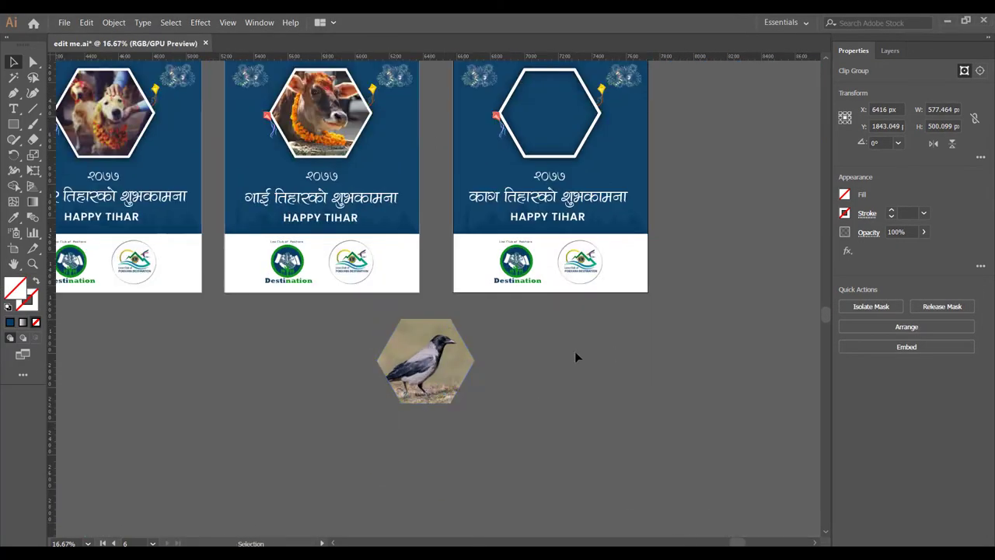
scroll(546, 352, "up", 2)
left_click(65, 22)
left_click(90, 206)
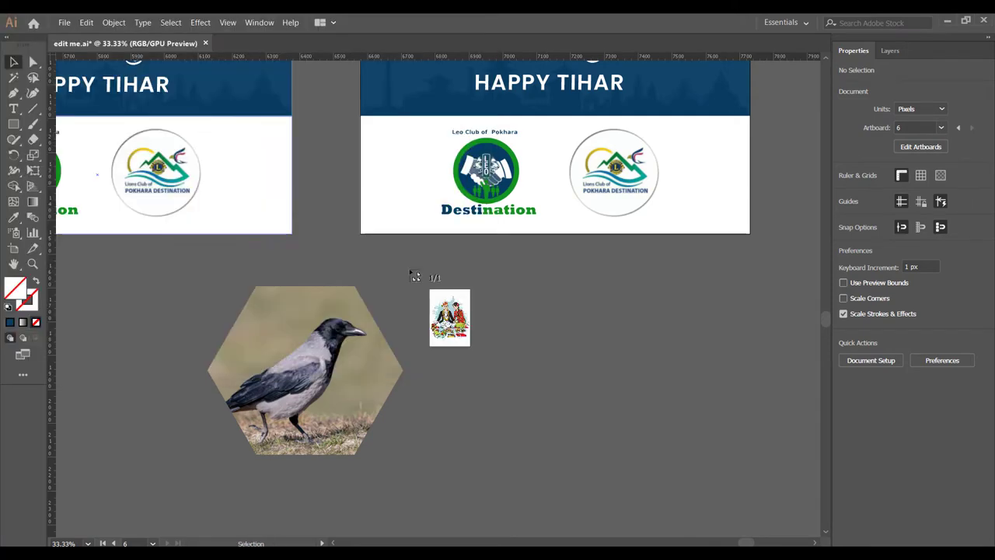
Drop the illustration beside the crow, release the crow's clipping mask and delete the crow photo
left_click(371, 277)
left_click_drag(467, 389, 519, 384)
right_click(303, 366)
left_click(361, 459)
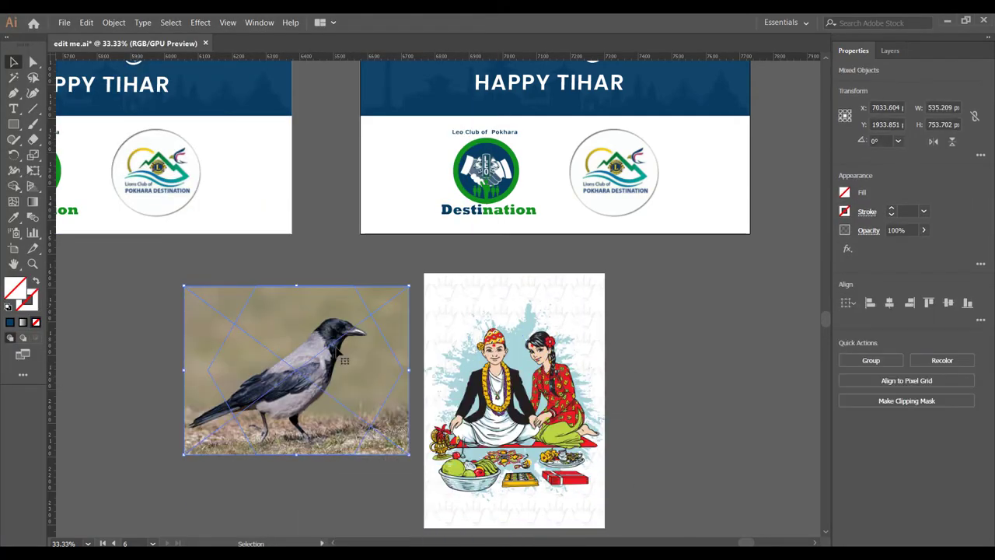
left_click(312, 366)
key("Delete")
Fill the empty hexagon white and center the illustration behind it
left_click(243, 311)
left_click(844, 192)
left_click(722, 238)
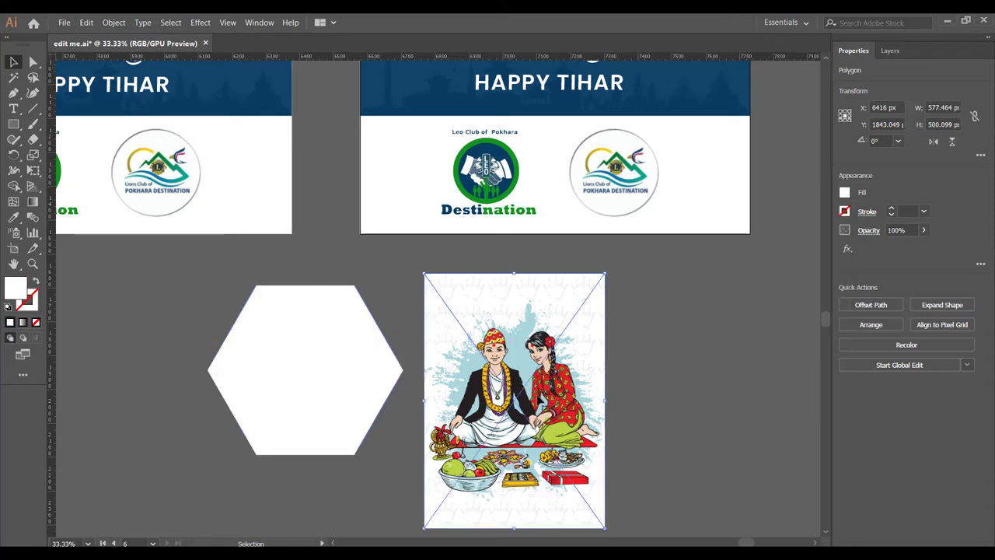
left_click_drag(434, 405, 233, 373)
right_click(226, 381)
left_click(343, 342)
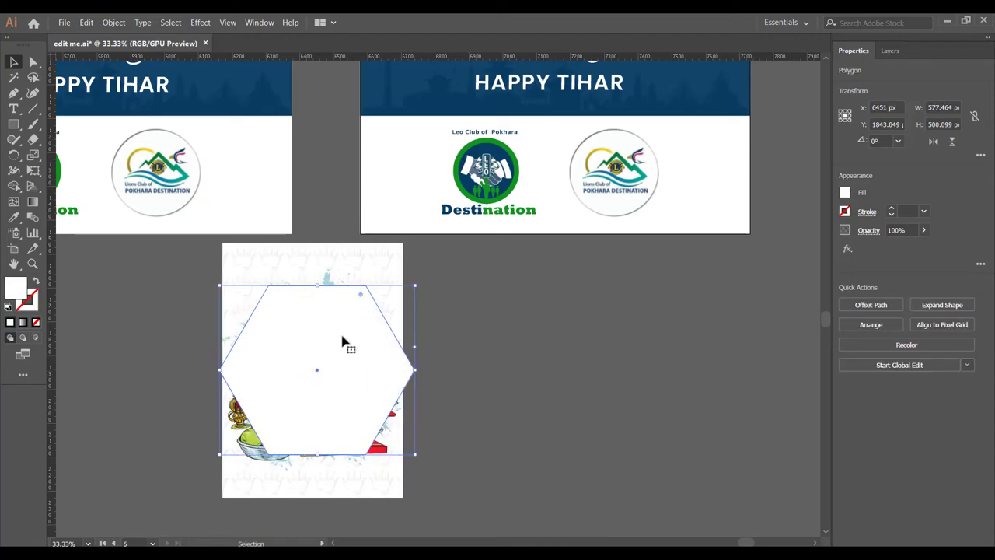
left_click(409, 456)
left_click_drag(356, 492, 351, 493)
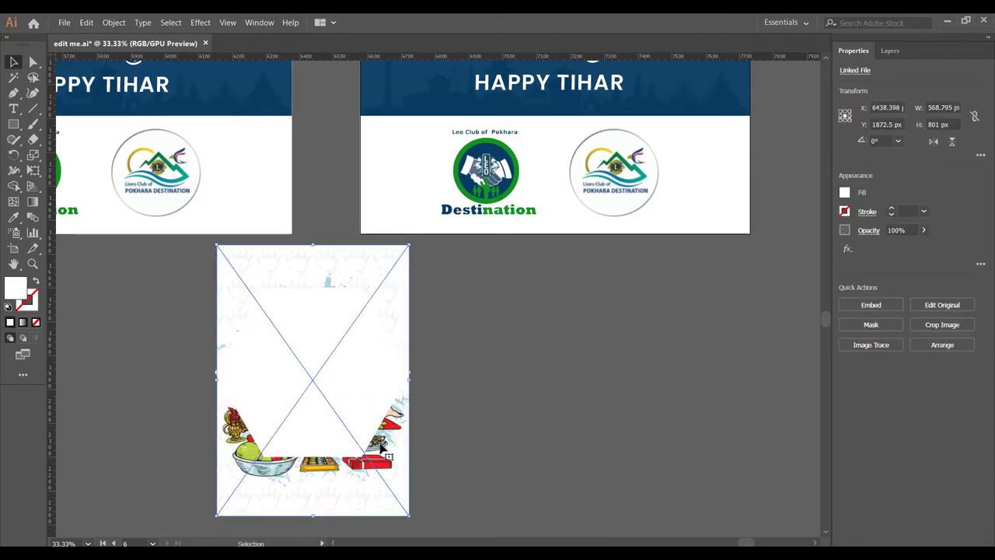
Clip the Bhai-Tika illustration inside the hexagon
left_click(288, 422, "shift")
left_click(905, 400)
key("ctrl+plus")
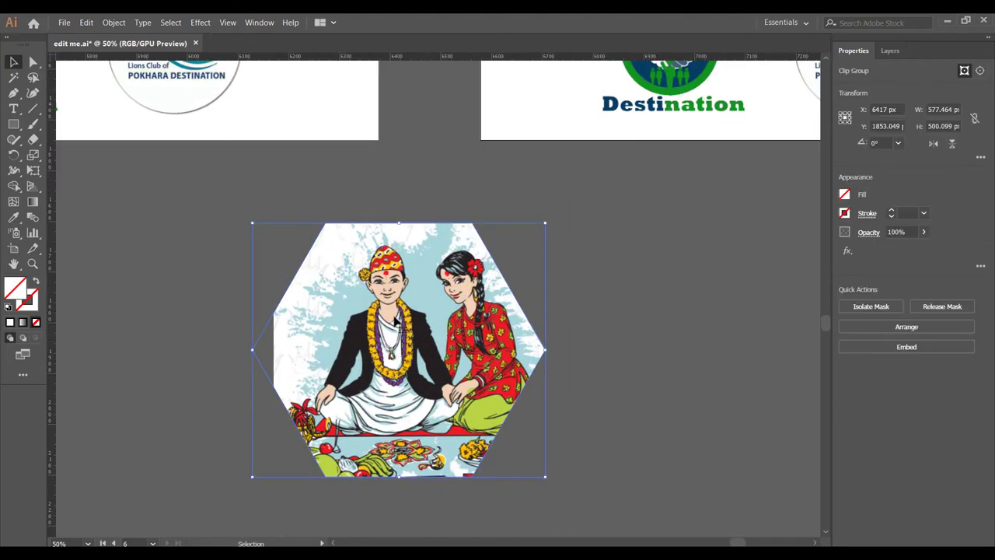
Shift the illustration left and up inside the hexagon, then exit isolation mode
double_click(568, 167)
mouse_move(574, 160)
left_mouse_down()
mouse_move(536, 167)
mouse_move(544, 164)
left_mouse_up()
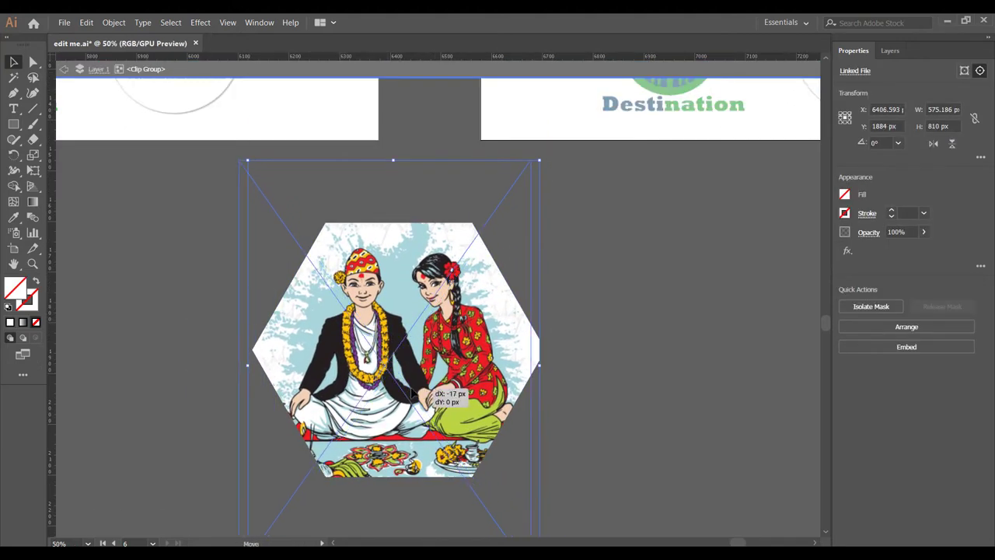
key("ctrl+minus")
left_click(570, 386)
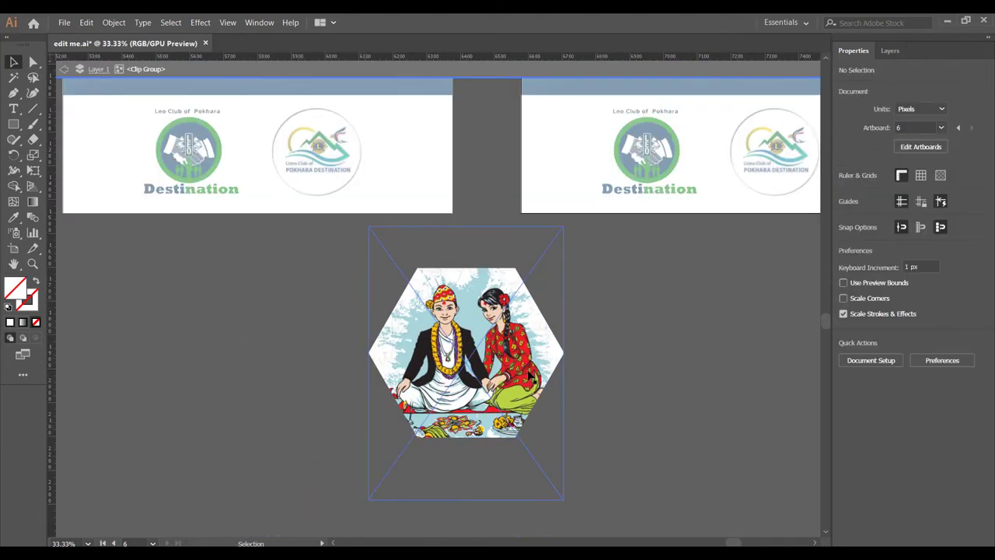
left_click_drag(529, 389, 529, 375)
key("ctrl+minus")
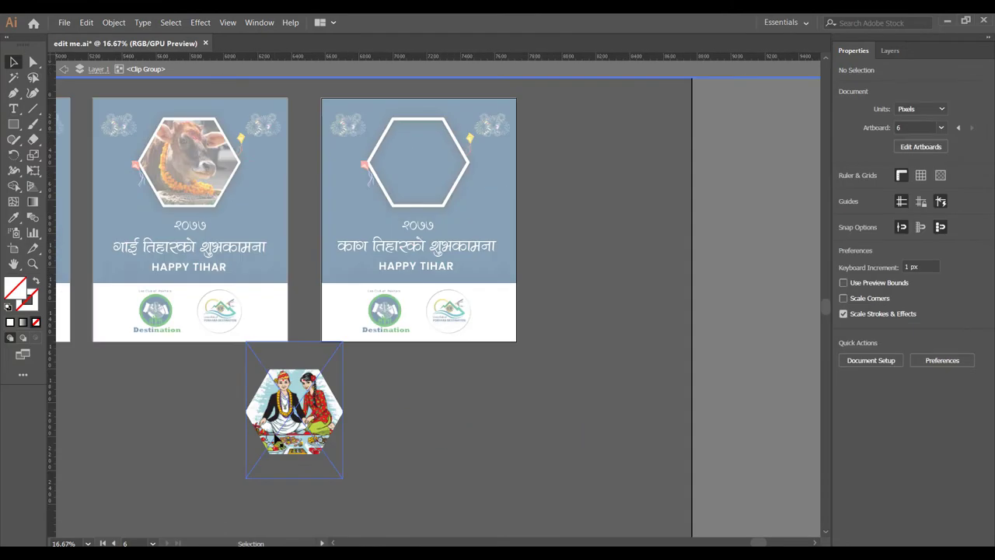
left_click(296, 412)
key("Escape")
Move the couple hexagon into the काग poster's frame and fine-tune its position
left_click_drag(304, 408, 417, 185)
key("ctrl+plus")
key("ctrl+plus")
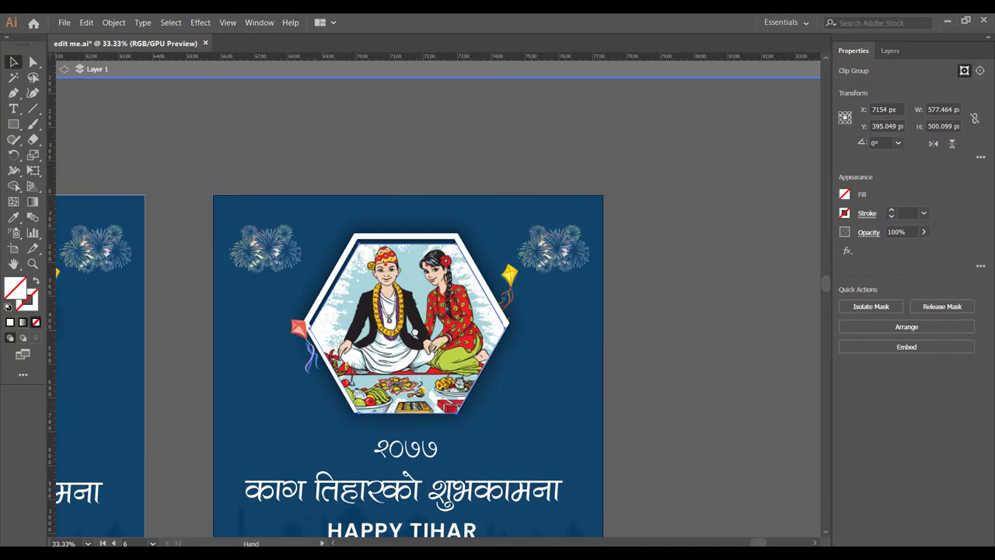
key("ctrl+plus")
key("ctrl+plus")
key("ctrl+plus")
left_click_drag(468, 288, 460, 279)
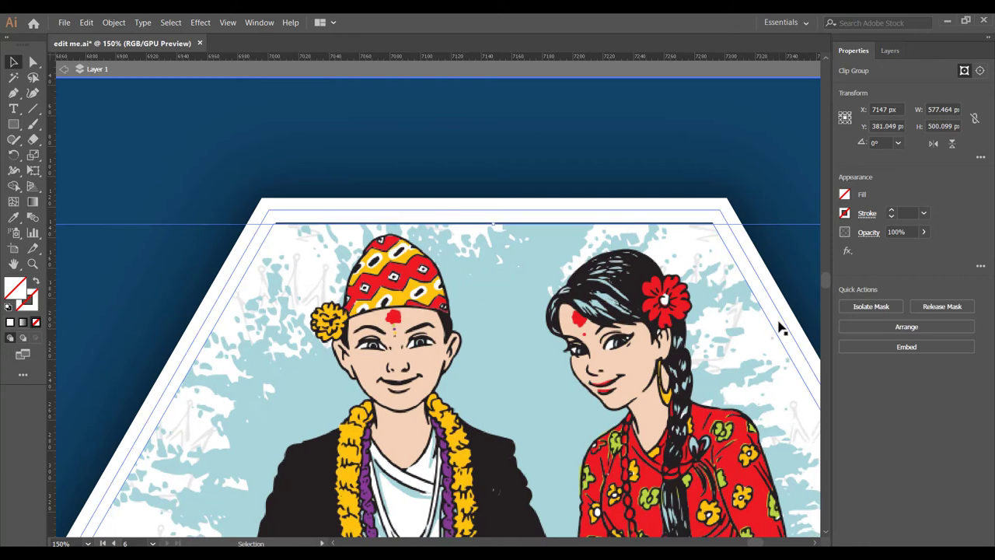
key("ctrl+minus")
key("ctrl+minus")
key("ctrl+minus")
key("ctrl+minus")
Edit the headline to read भाई टिकाको शुभकामना
left_click(416, 347)
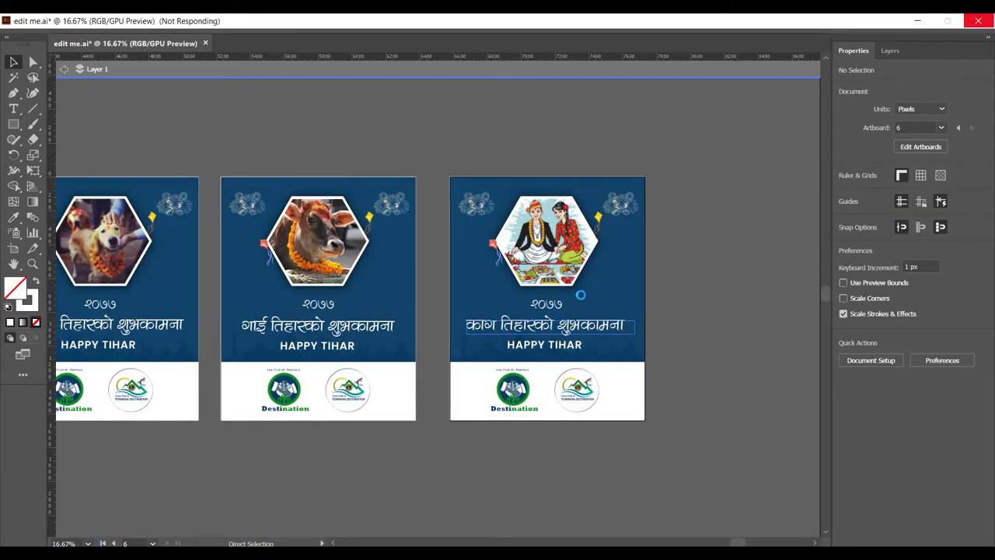
type("भी")
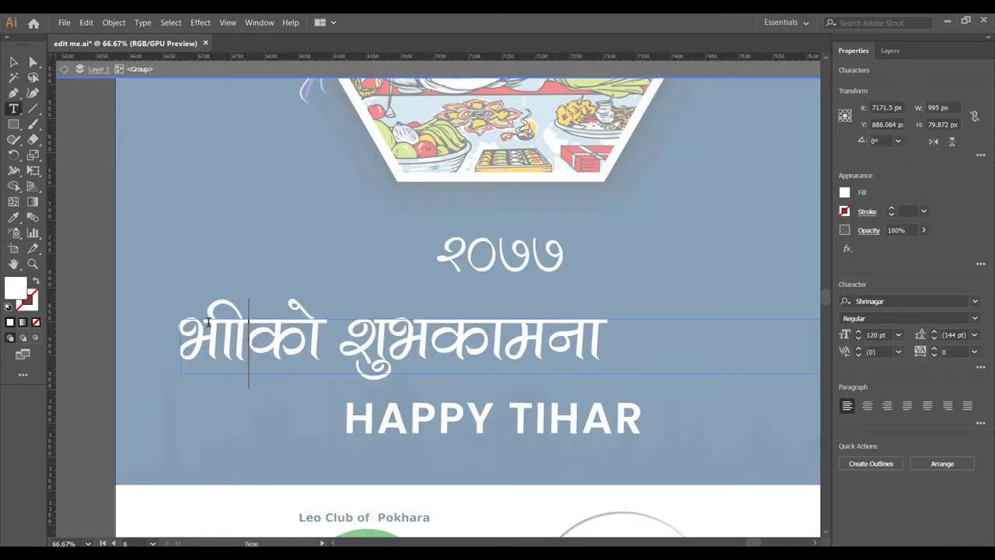
type("ाई टिका")
left_click(11, 65)
key("ctrl+minus")
key("ctrl+minus")
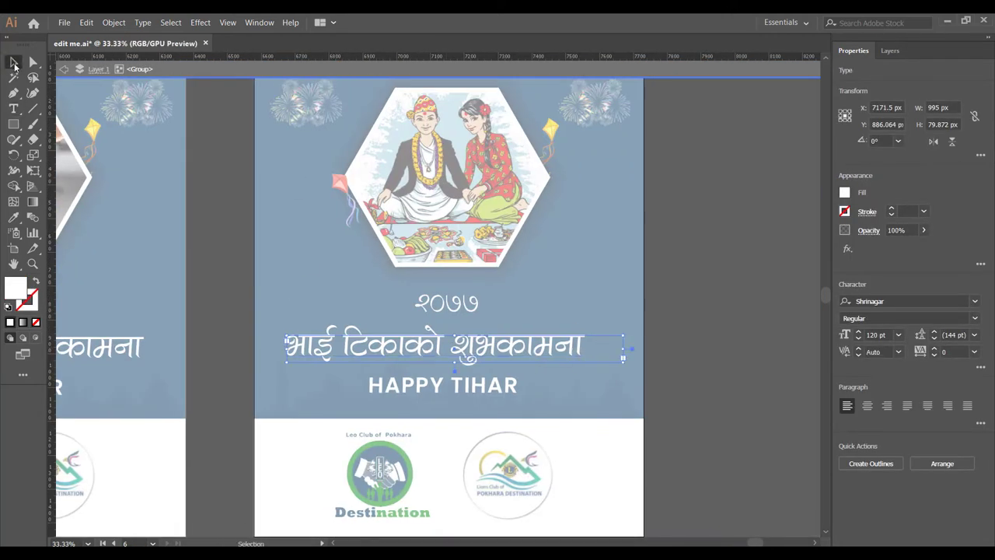
Nudge the HAPPY TIHAR and 2077 text slightly right, then exit group editing
left_click(591, 352)
left_click_drag(490, 391, 512, 391)
left_click_drag(462, 308, 482, 307)
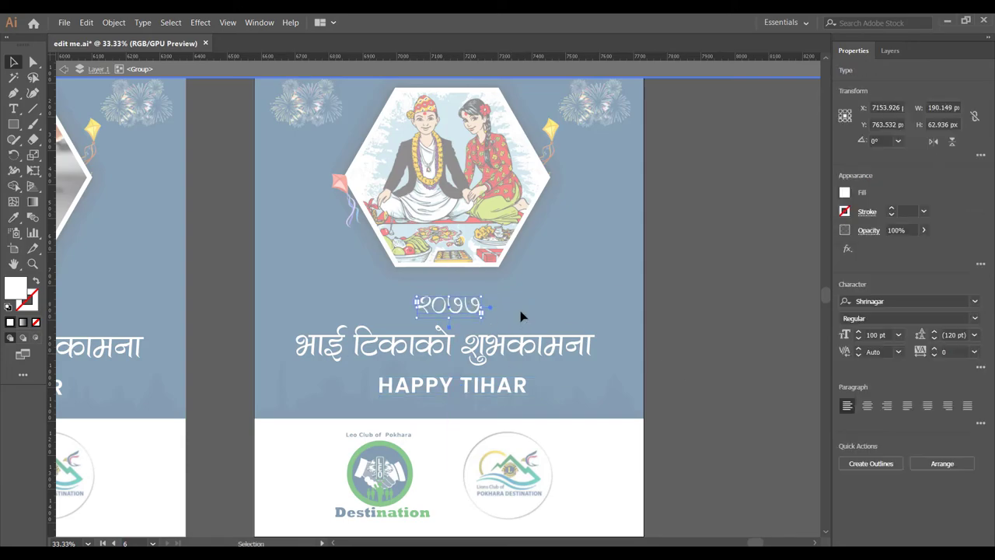
double_click(627, 248)
Pan over to the crow post at 25% zoom and select its artwork
left_click_drag(518, 538, 535, 485)
key("ctrl+minus")
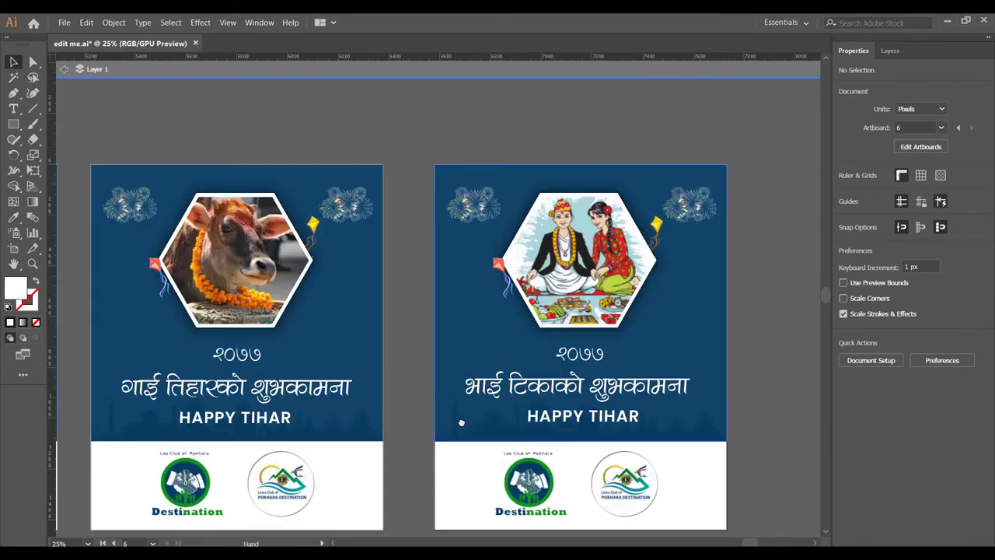
left_click_drag(412, 385, 455, 399)
key("ctrl+minus")
key("ctrl+minus")
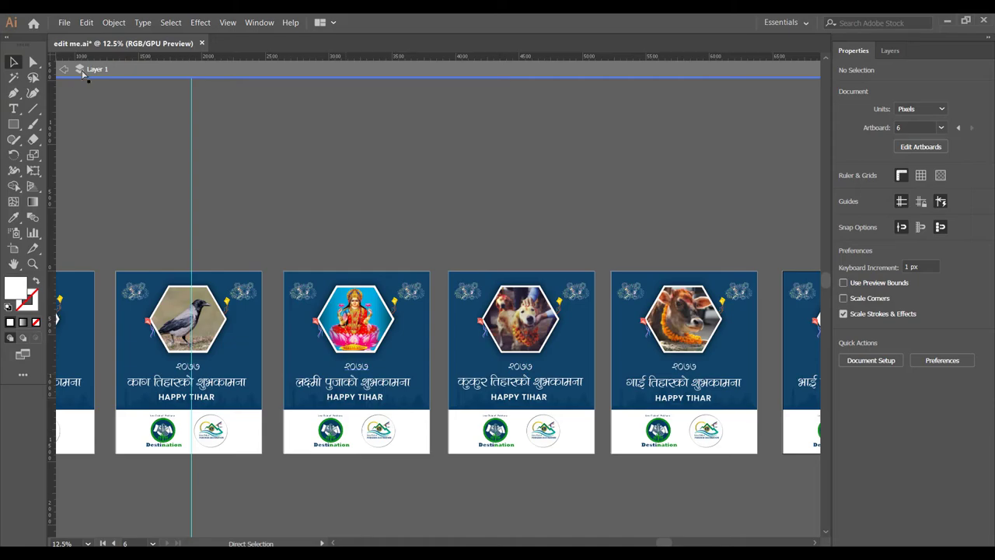
key("ctrl+plus")
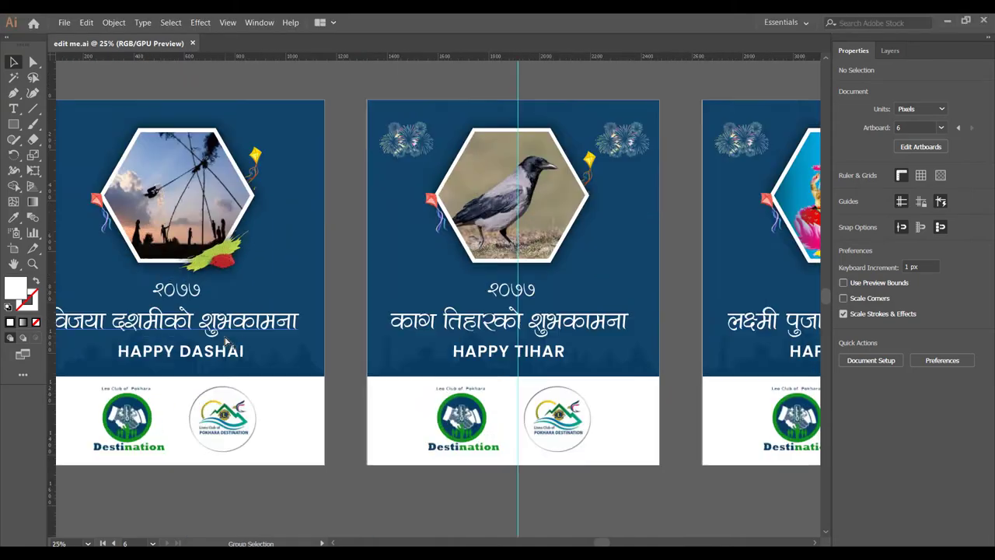
mouse_move(777, 286)
left_mouse_down()
mouse_move(187, 287)
mouse_move(700, 286)
left_mouse_up()
key("v")
left_click(525, 234)
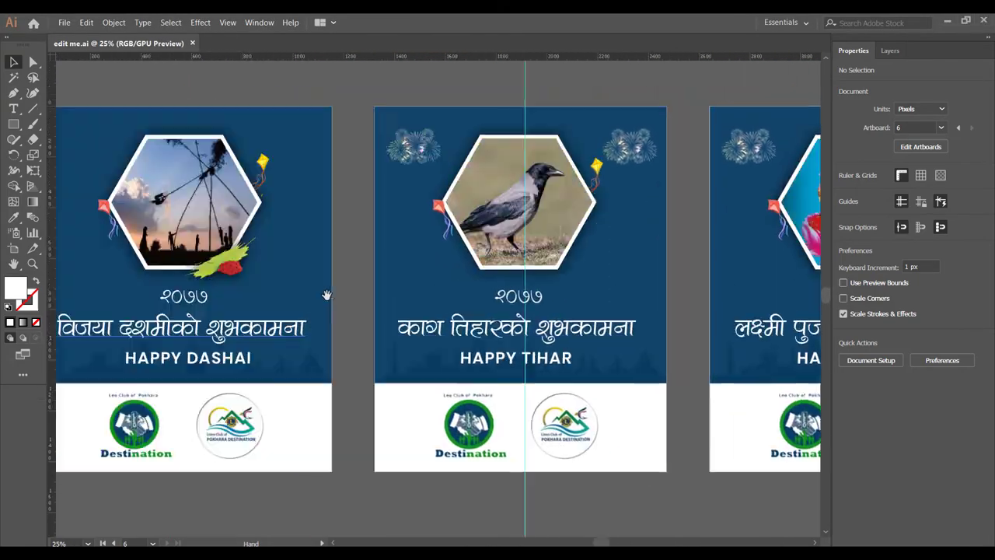
Export the crow post's selection, setting a new Tihar-2020 folder as the destination
left_click(65, 22)
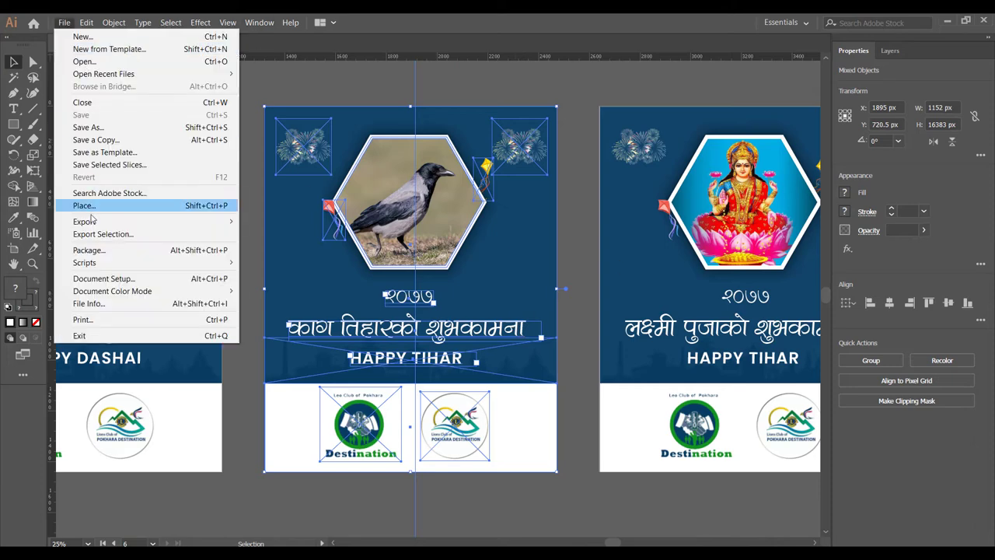
right_click(487, 138)
left_click(534, 298)
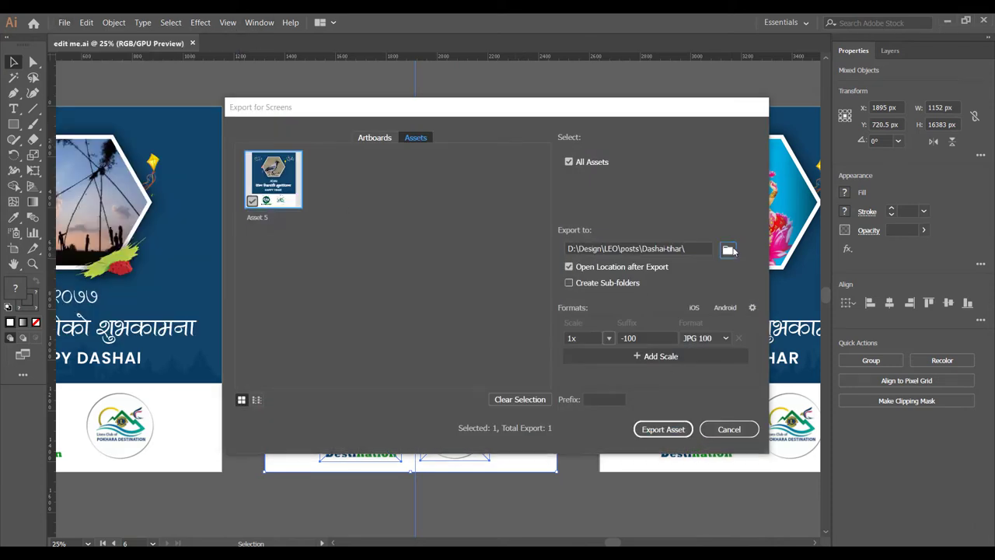
left_click(728, 249)
right_click(552, 231)
left_click(696, 387)
type("Tihar-2020-")
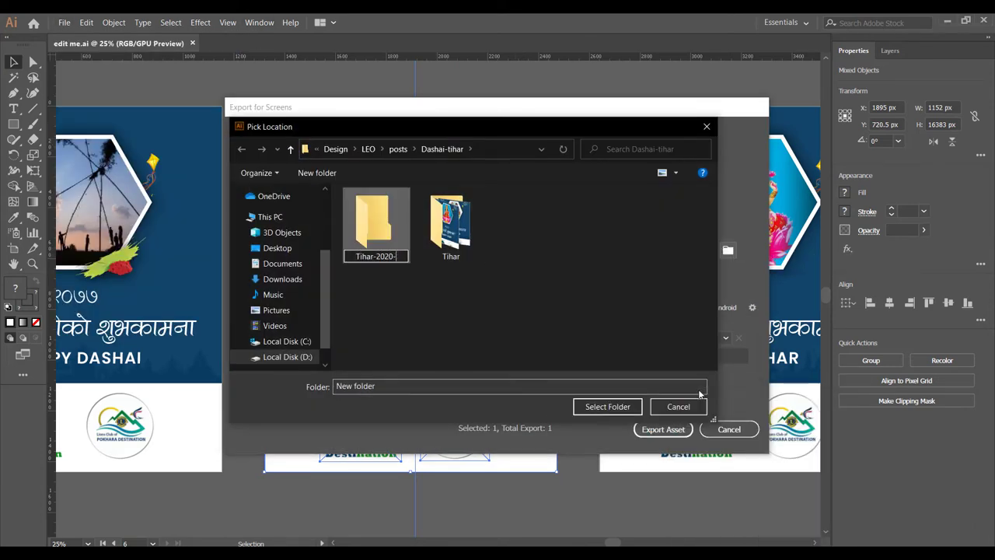
key("Return")
key("Return")
left_click(607, 406)
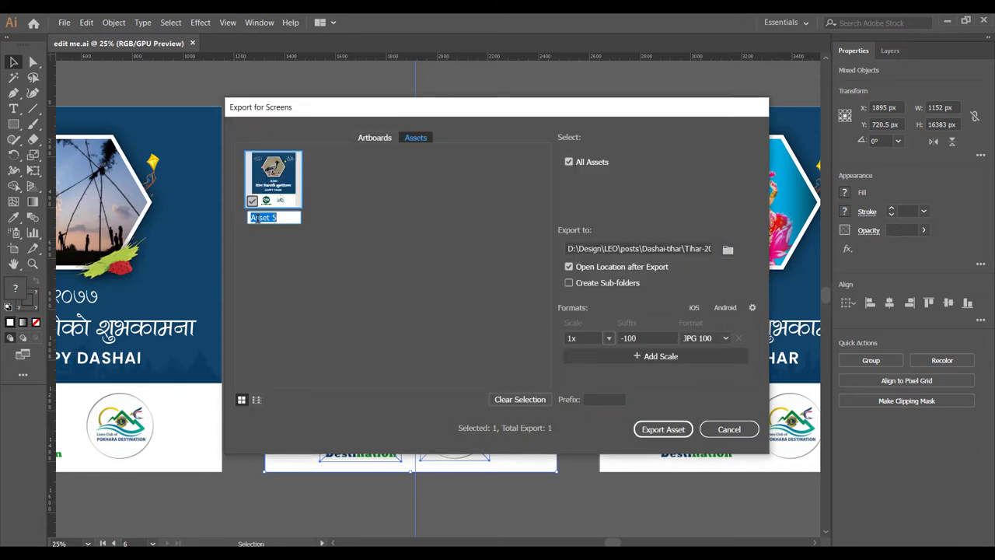
Export the Kag Tihar crow post as a JPG and preview the result
left_click_drag(352, 108, 356, 147)
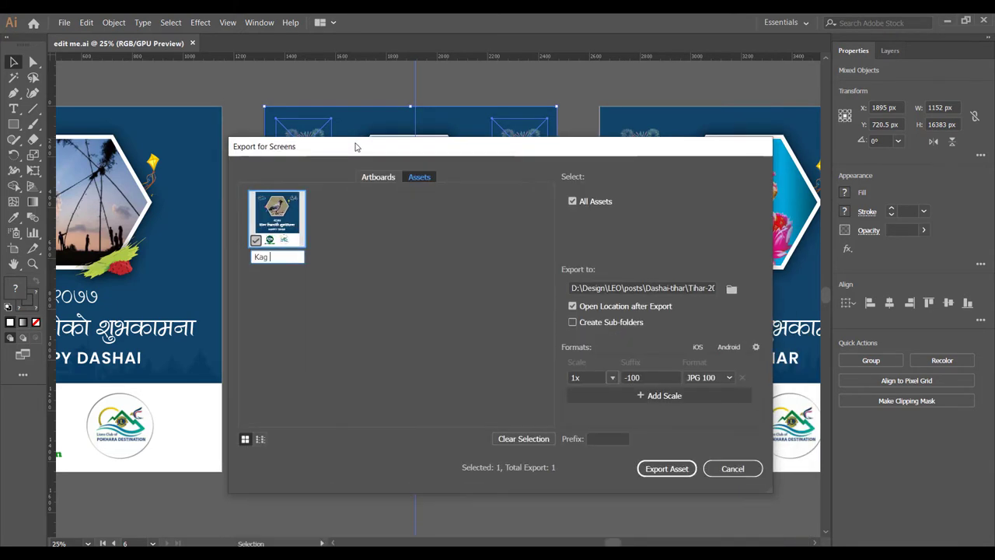
left_click(676, 471)
double_click(159, 149)
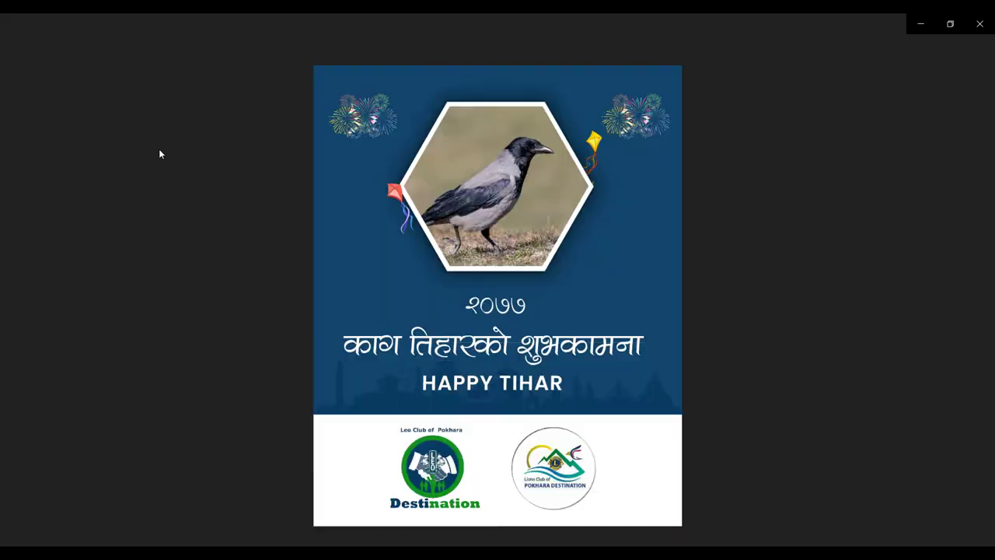
key("Escape")
key("alt+F4")
key("alt+Tab")
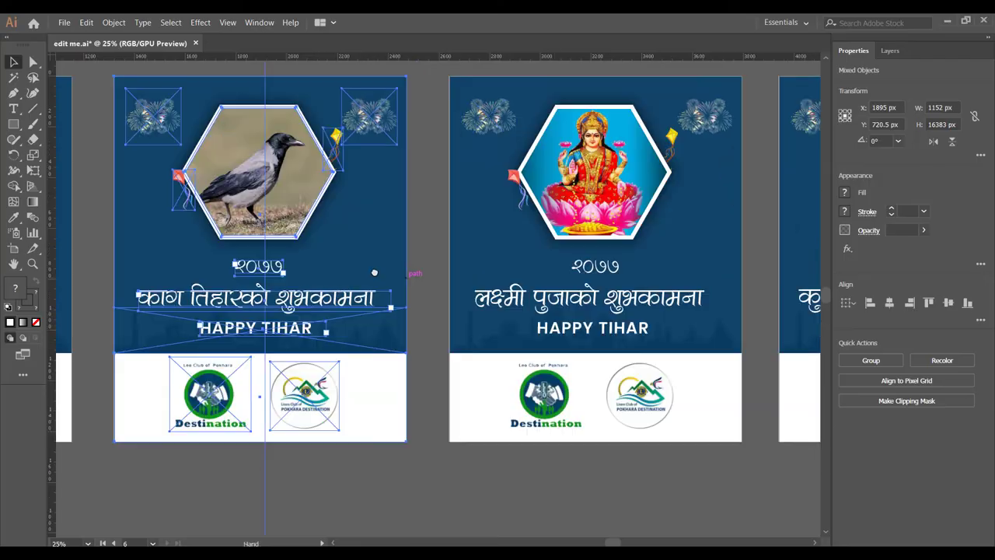
Add the Laxmi post as an export asset and export Laxmi Puja as a JPG
key("ctrl+alt+a")
right_click(589, 288)
left_click(770, 436)
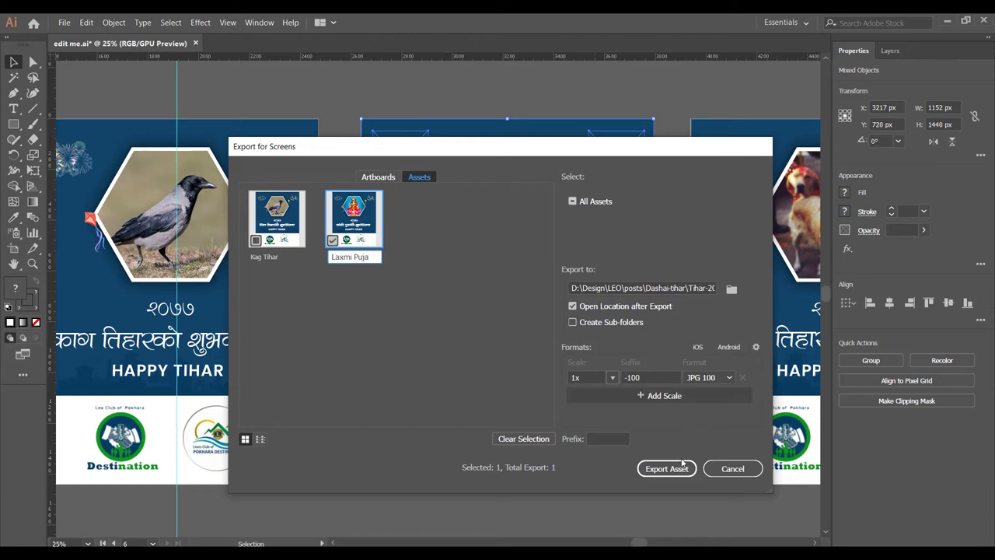
left_click(667, 469)
Select the dog post's artwork and add it as a new export asset
left_click_drag(686, 95, 360, 92)
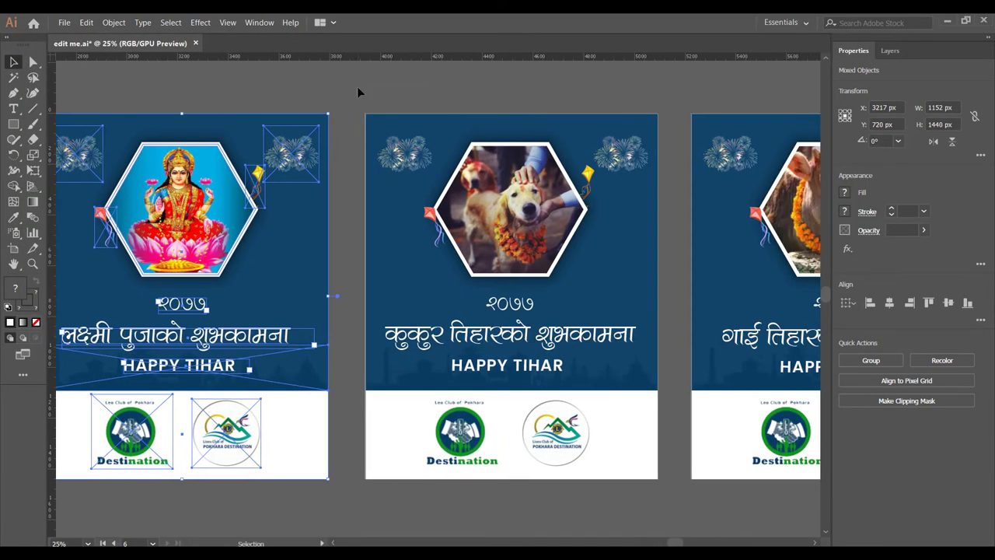
key("ctrl+alt+a")
right_click(562, 264)
left_click(743, 411)
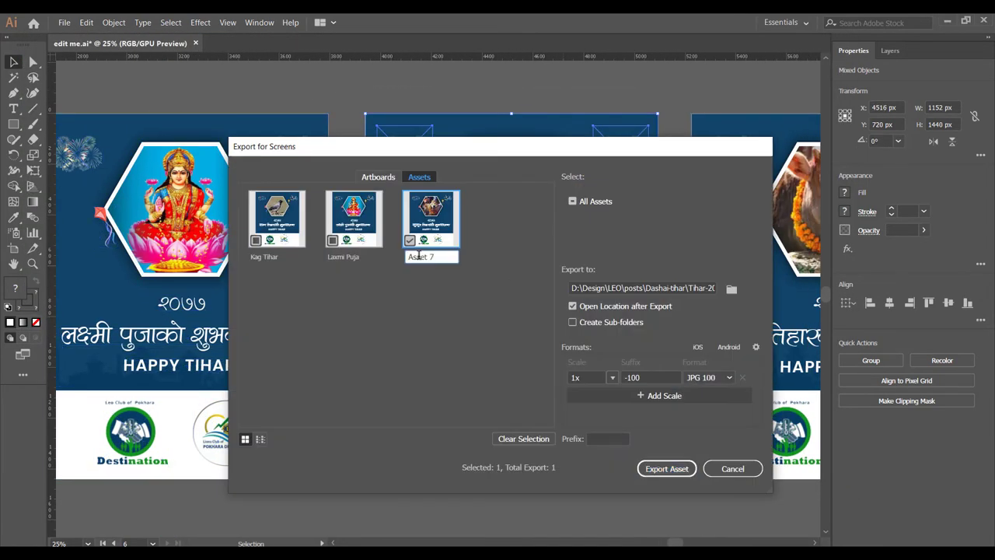
Export the Kukur Tihar and Gai Tihar assets as JPGs
left_click(666, 469)
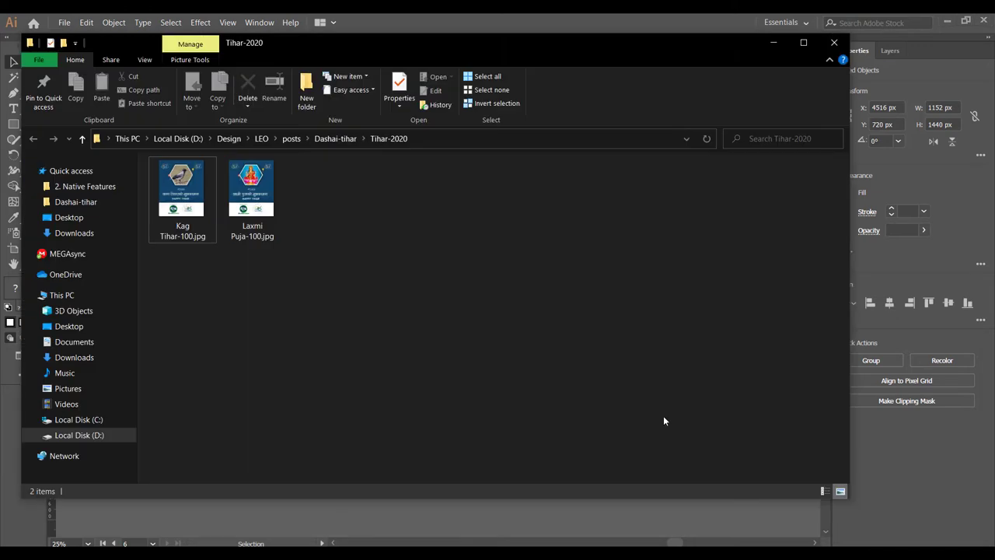
left_click(433, 478)
key("ctrl+alt+a")
right_click(487, 168)
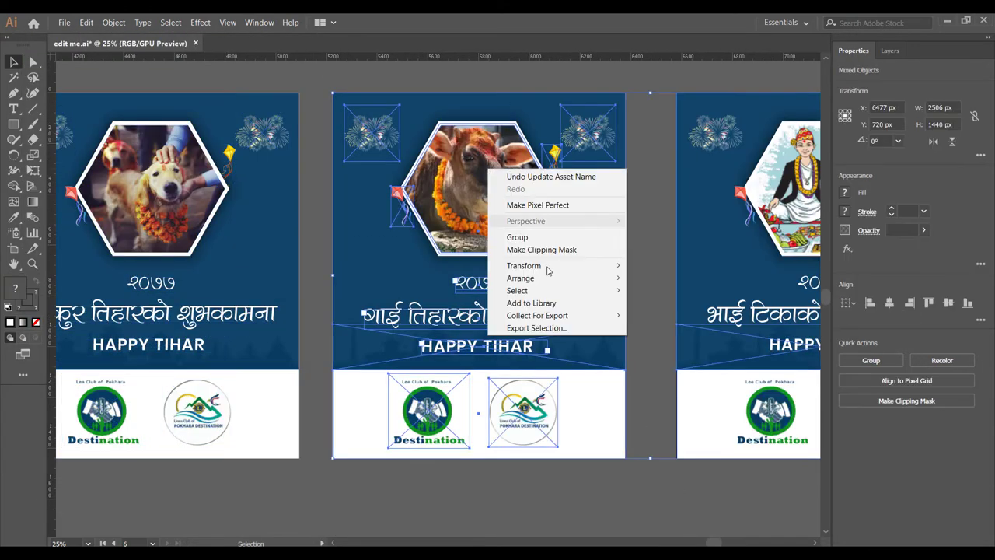
left_click(669, 315)
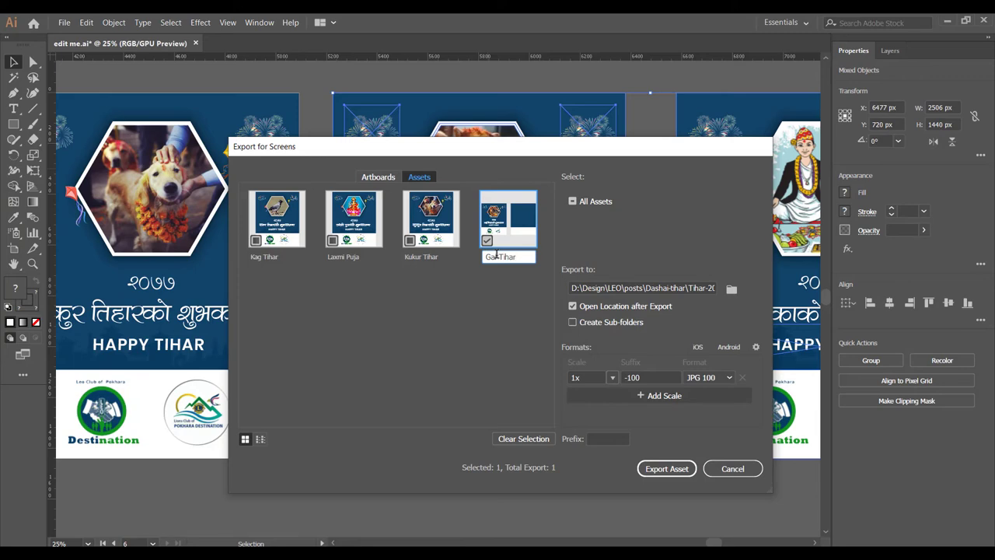
left_click(666, 468)
left_click(771, 42)
Re-add the cow post as a new export asset and export it
key("ctrl+minus")
key("ctrl+minus")
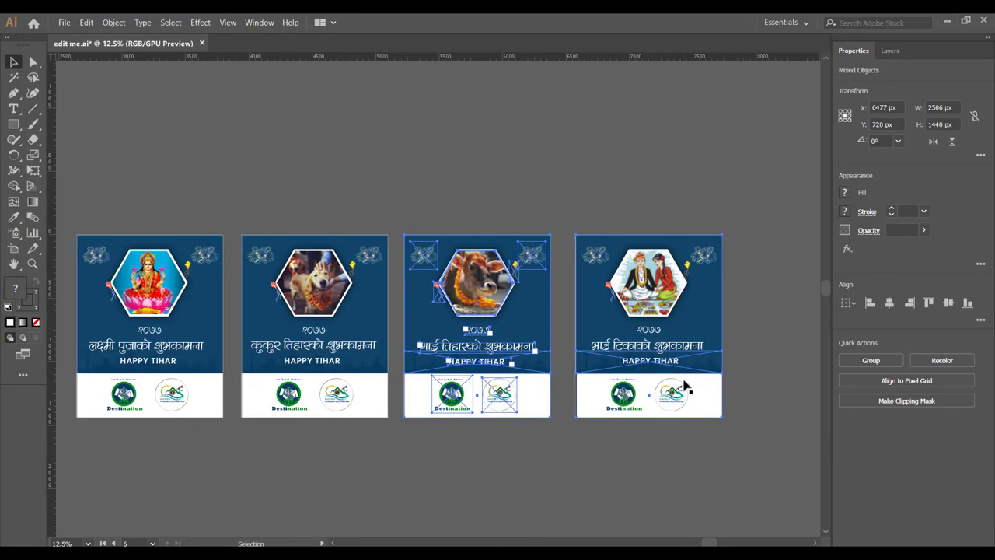
left_click(549, 182)
key("ctrl+alt+a")
right_click(493, 322)
left_click(567, 479)
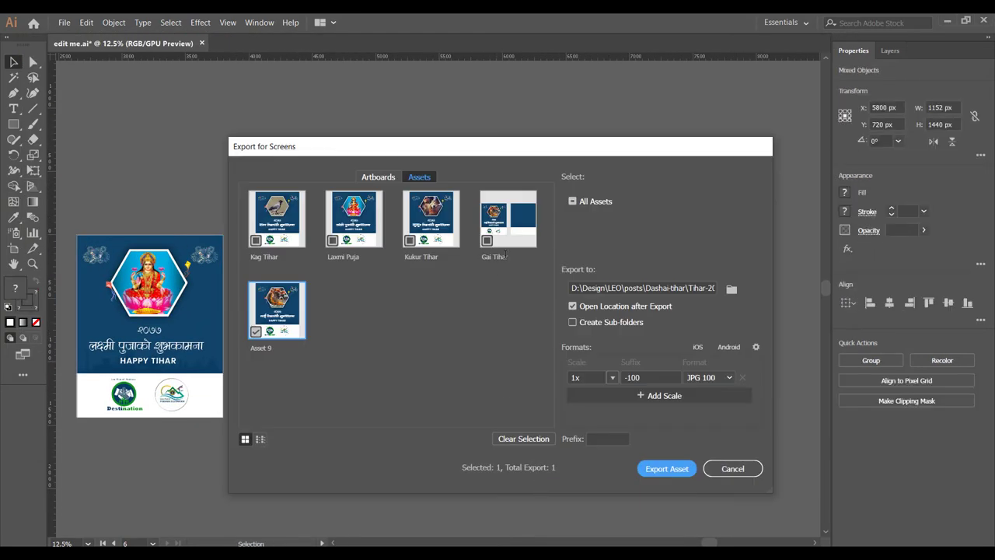
key("Return")
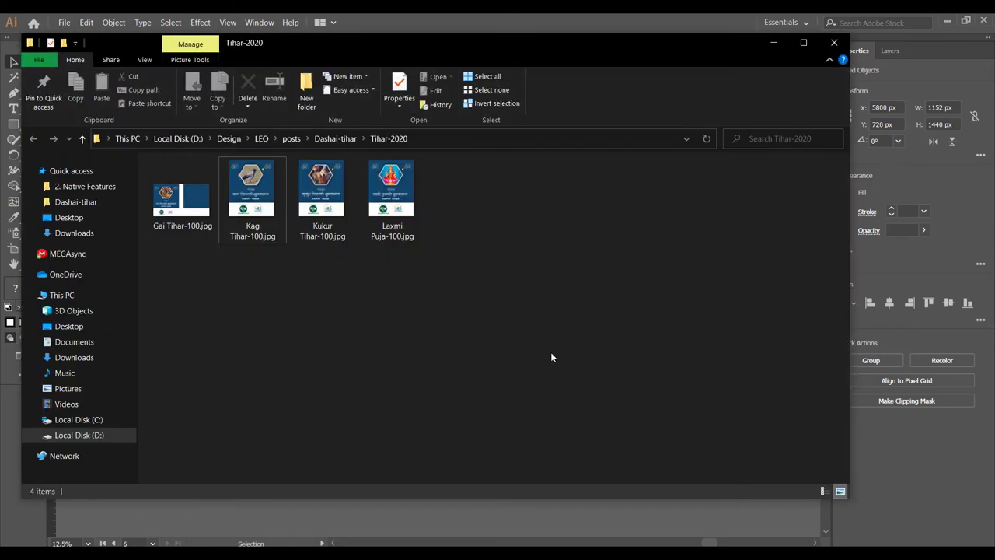
left_click(762, 27)
Export the Bhai Tika post as a JPG and preview the image
left_click(749, 467)
key("ctrl+plus")
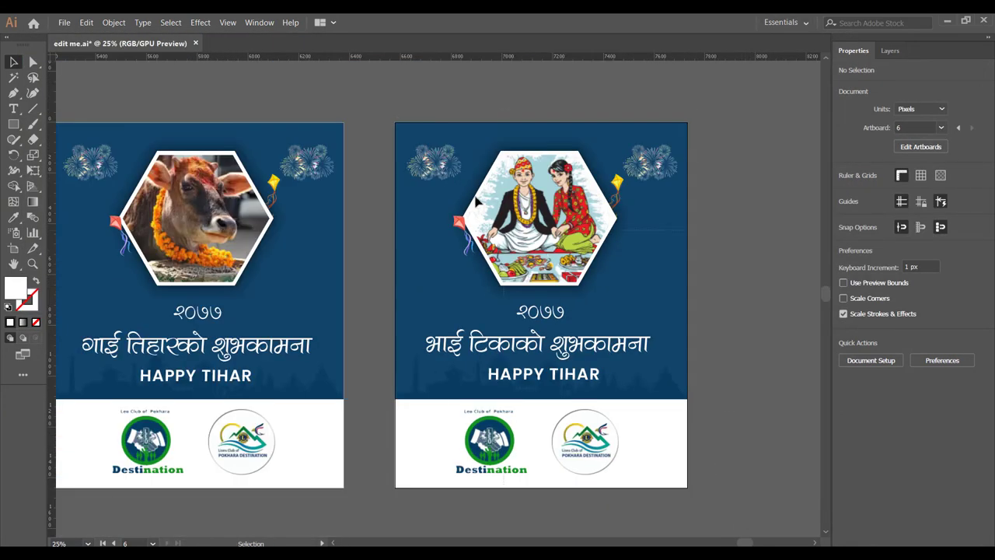
key("ctrl+alt+a")
right_click(522, 195)
left_click(591, 356)
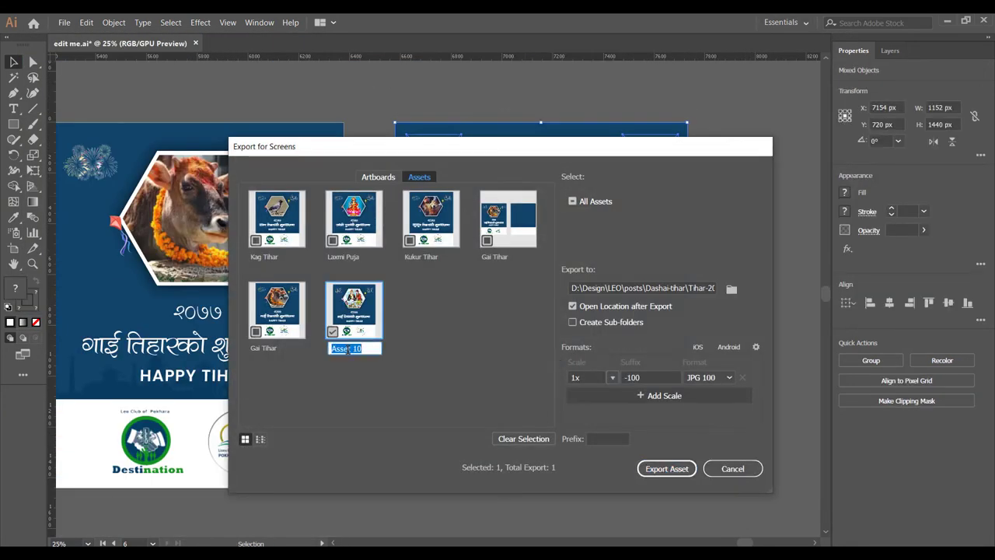
left_click(661, 467)
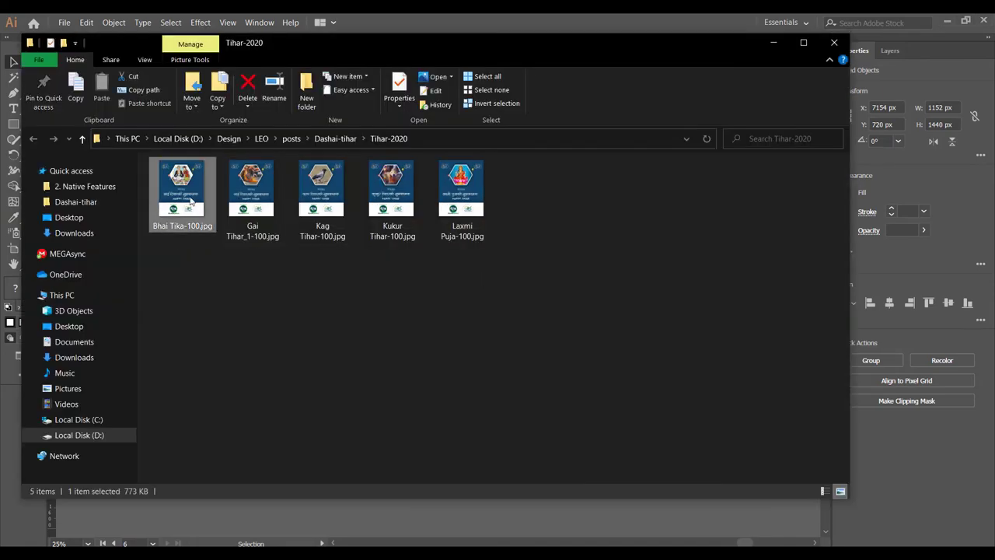
key("Return")
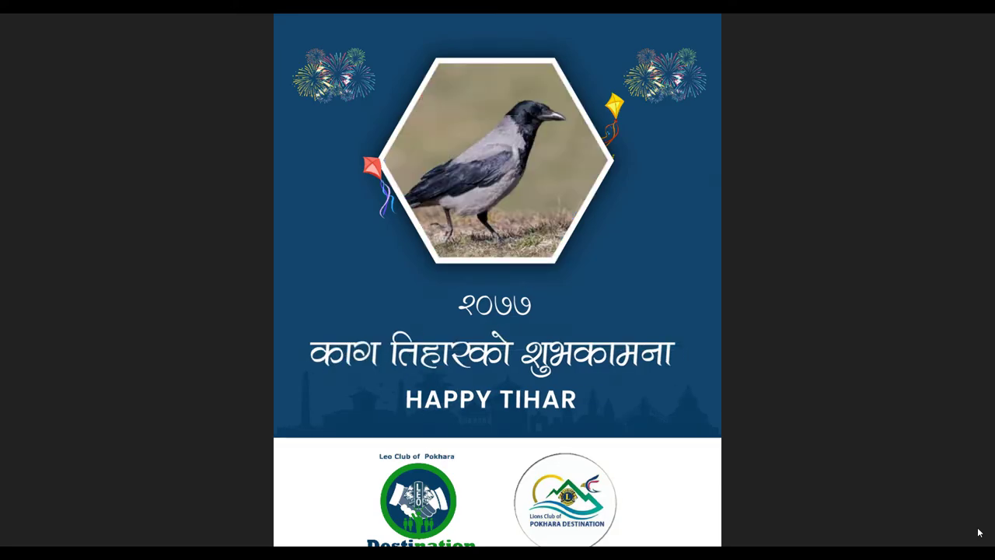
key("Escape")
left_click(973, 24)
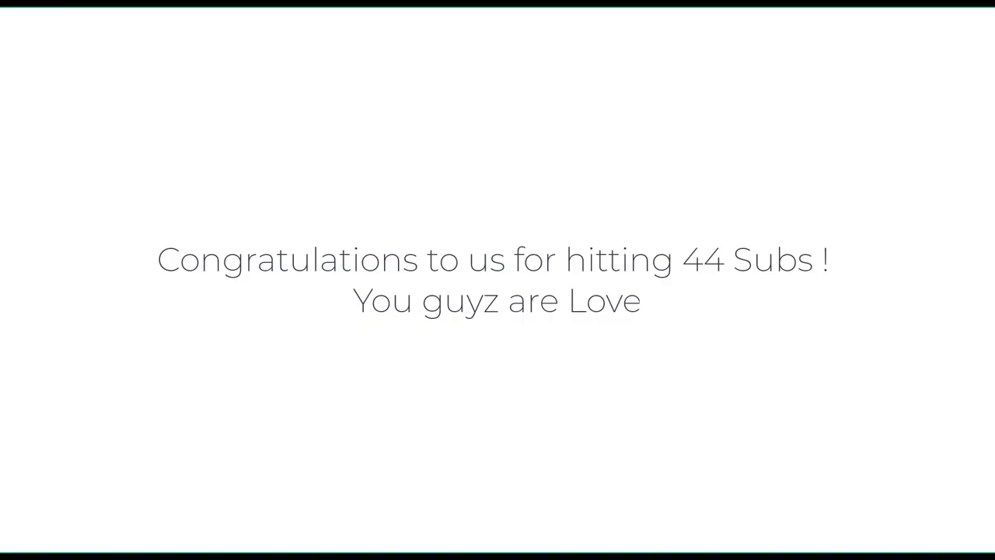